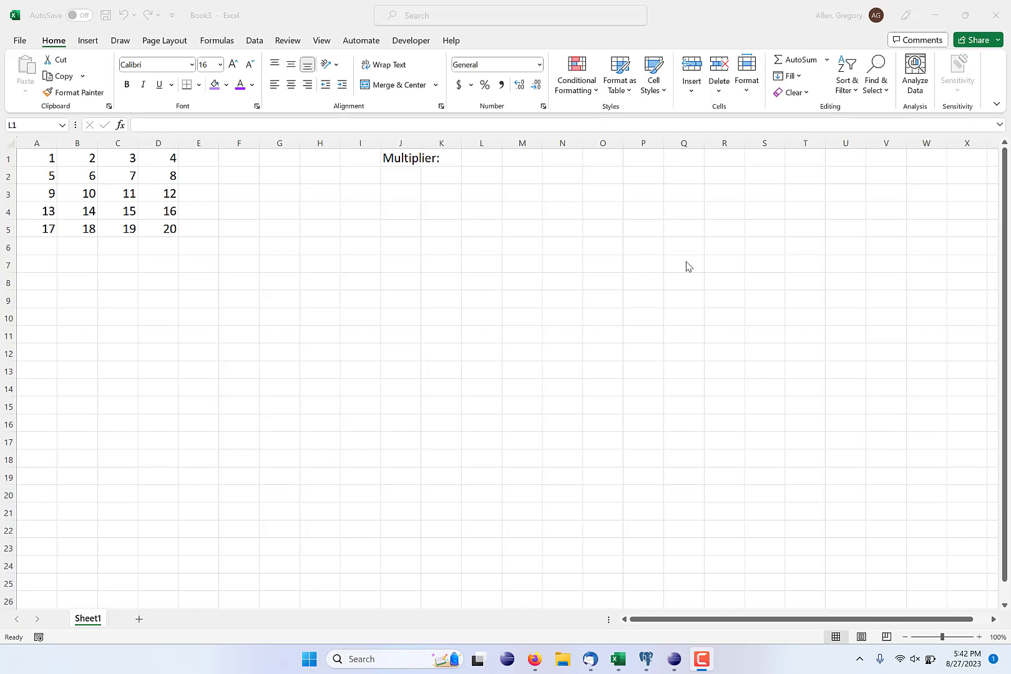
# - Enter the formula =A1+B1+C1+D1 in cell F1 to add the first row's numbers
pyautogui.click(237, 159)
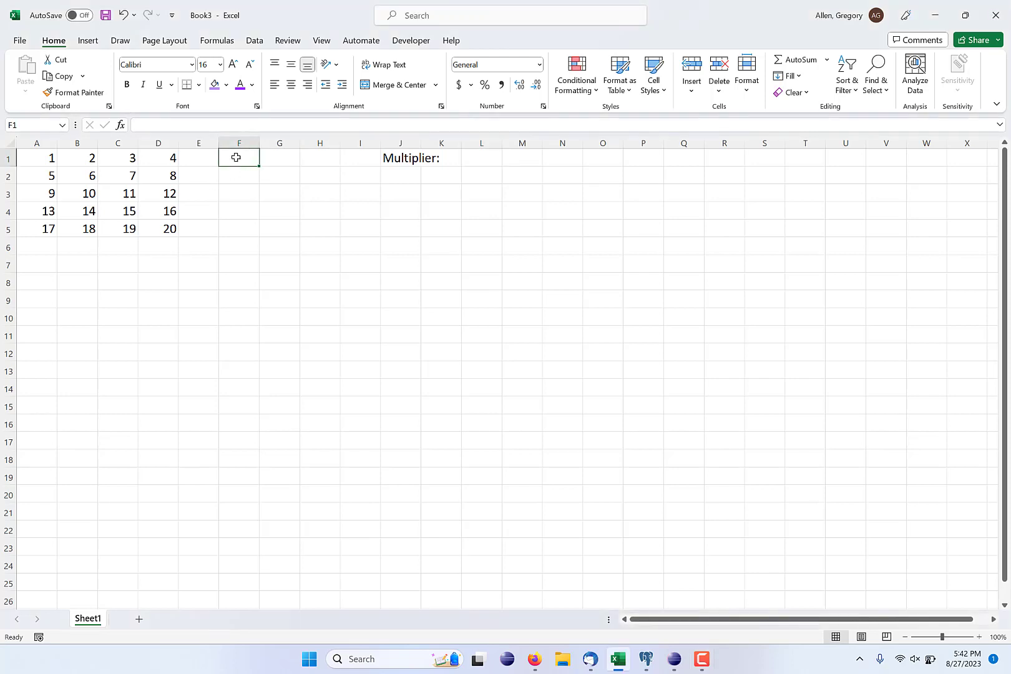
pyautogui.write('=')
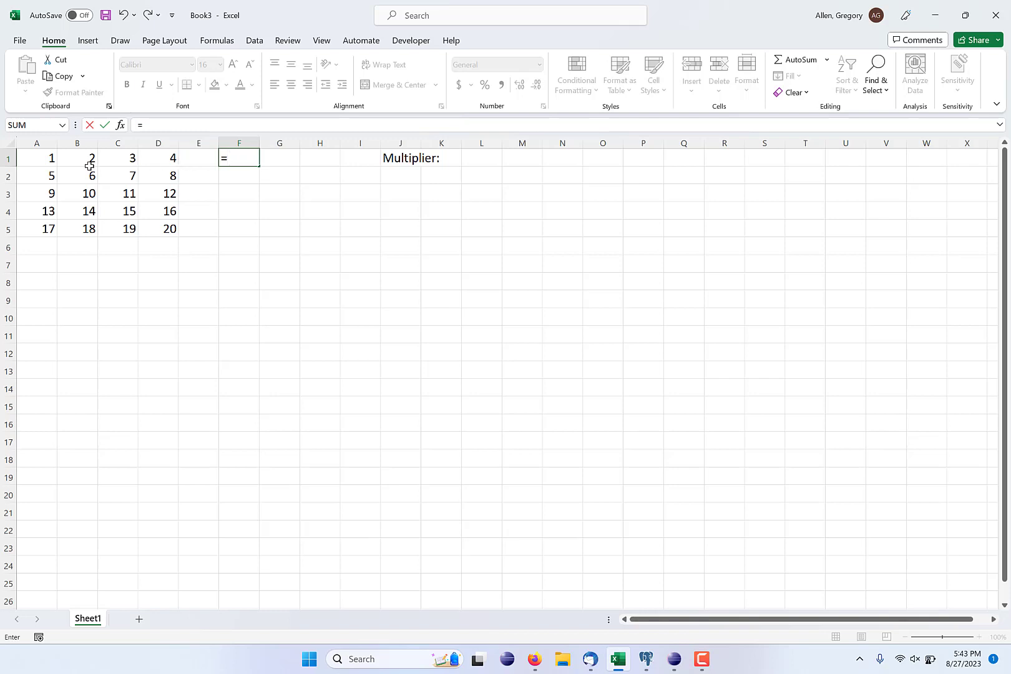
pyautogui.click(39, 156)
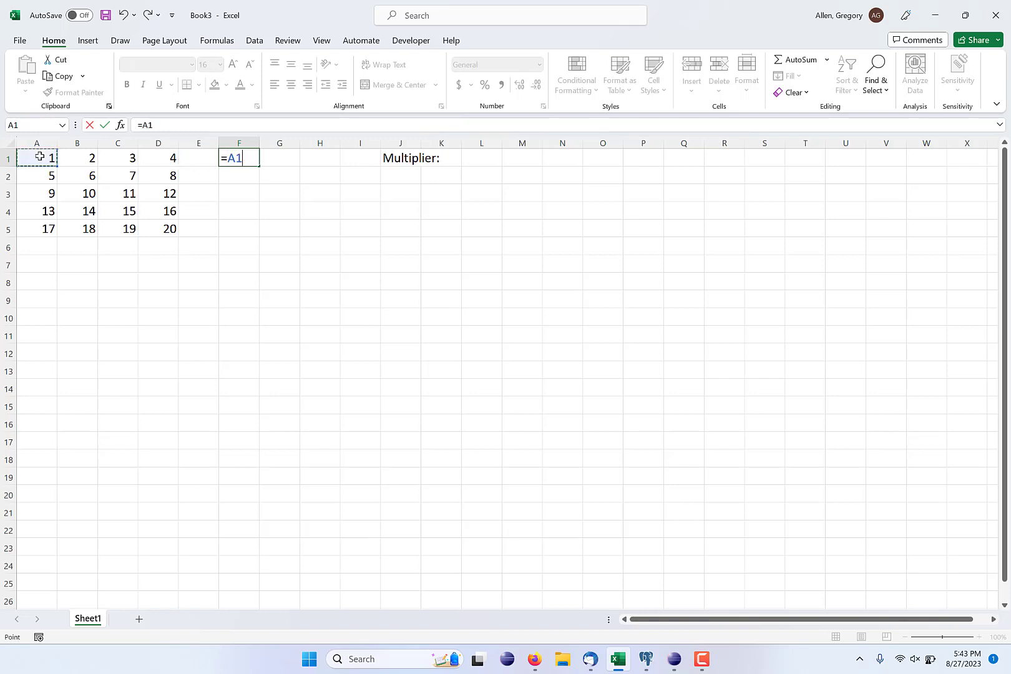
pyautogui.write('+')
pyautogui.click(83, 161)
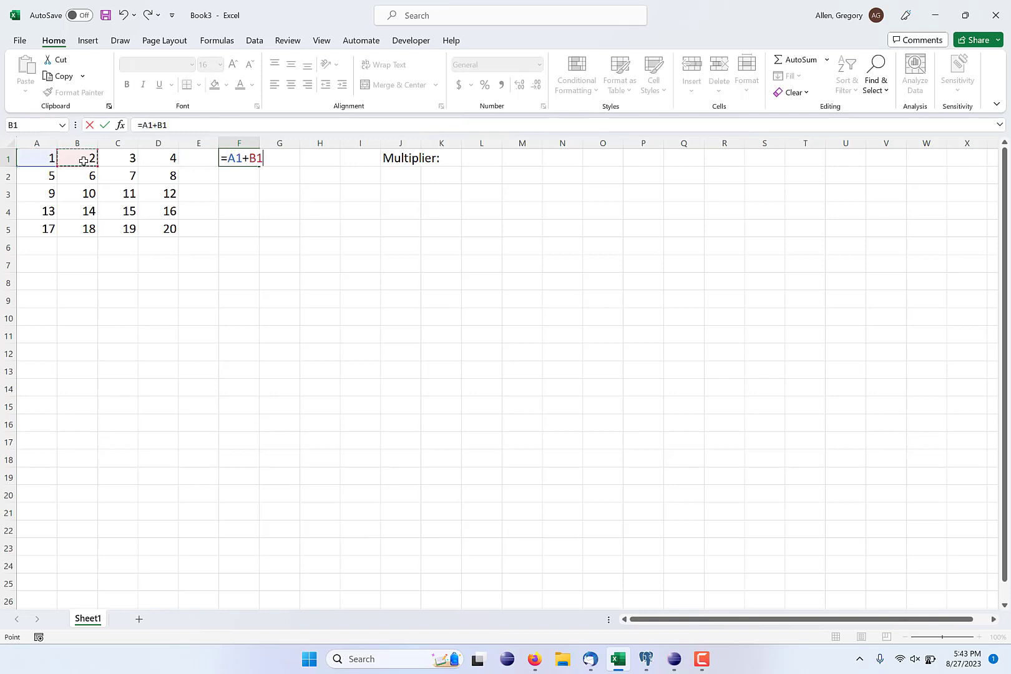
pyautogui.write('+')
pyautogui.click(118, 162)
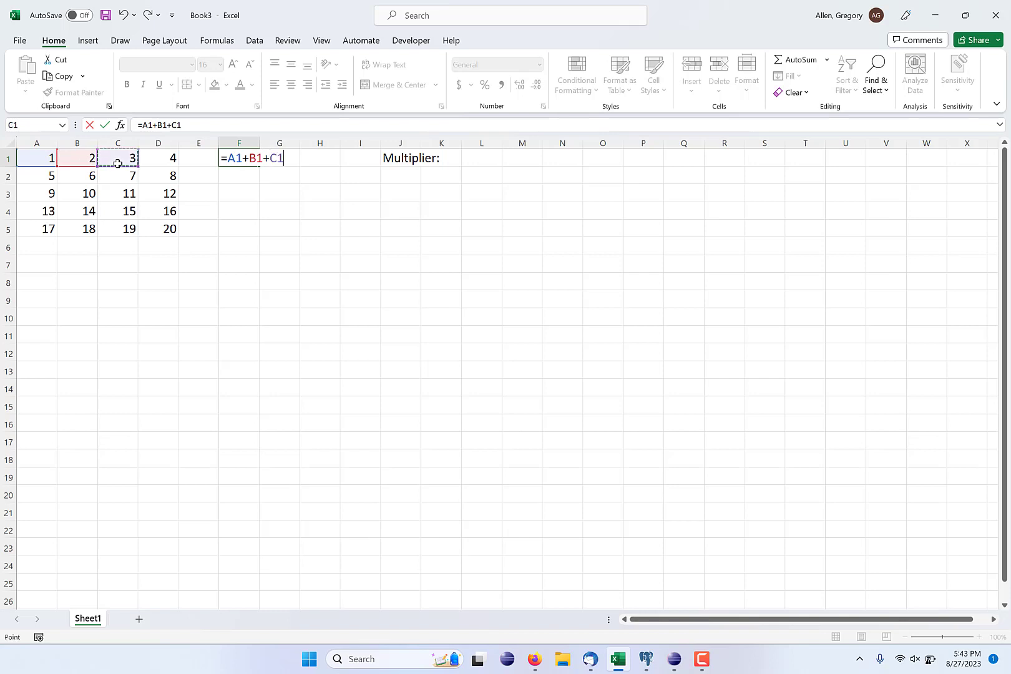
pyautogui.write('+')
pyautogui.click(164, 158)
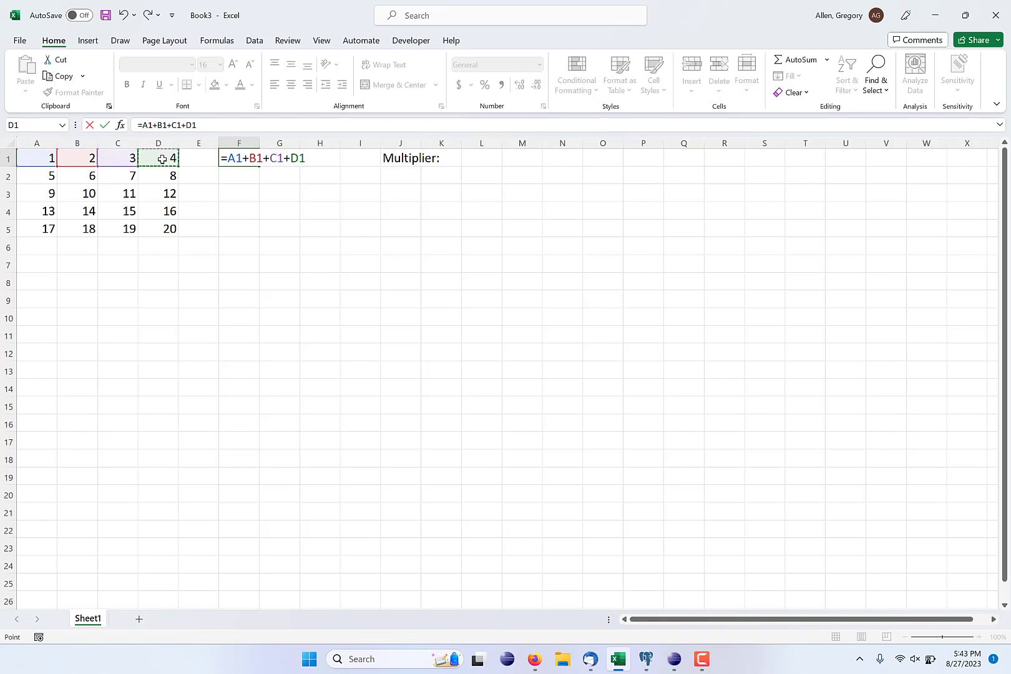
pyautogui.press('Return')
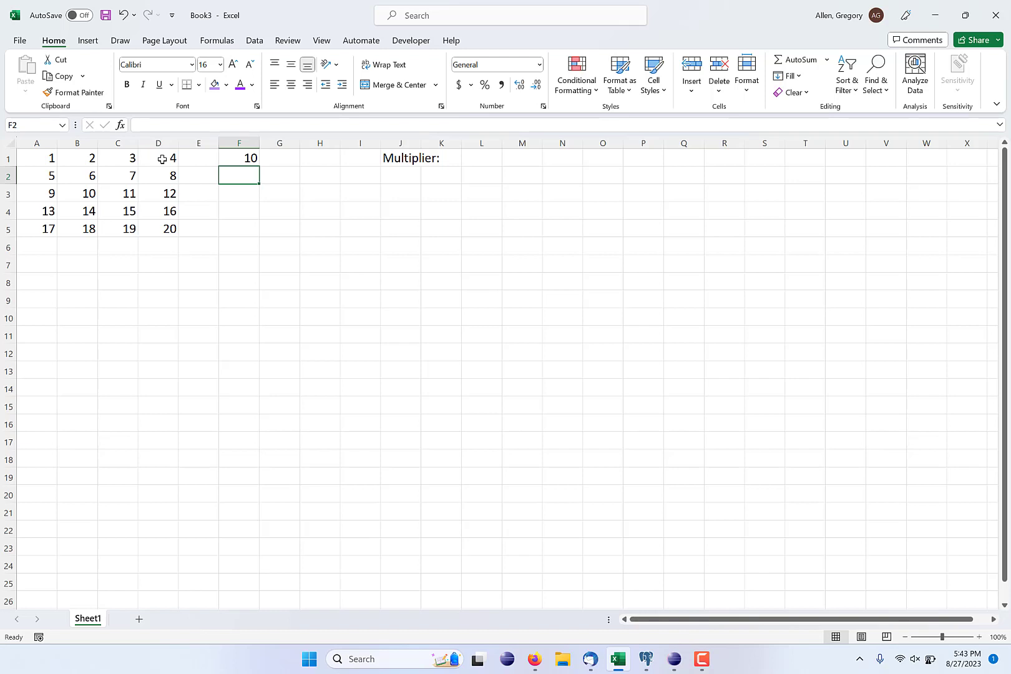
# - Replace the formula in cell F1 with =SUM(A1:D1)
pyautogui.press('Up')
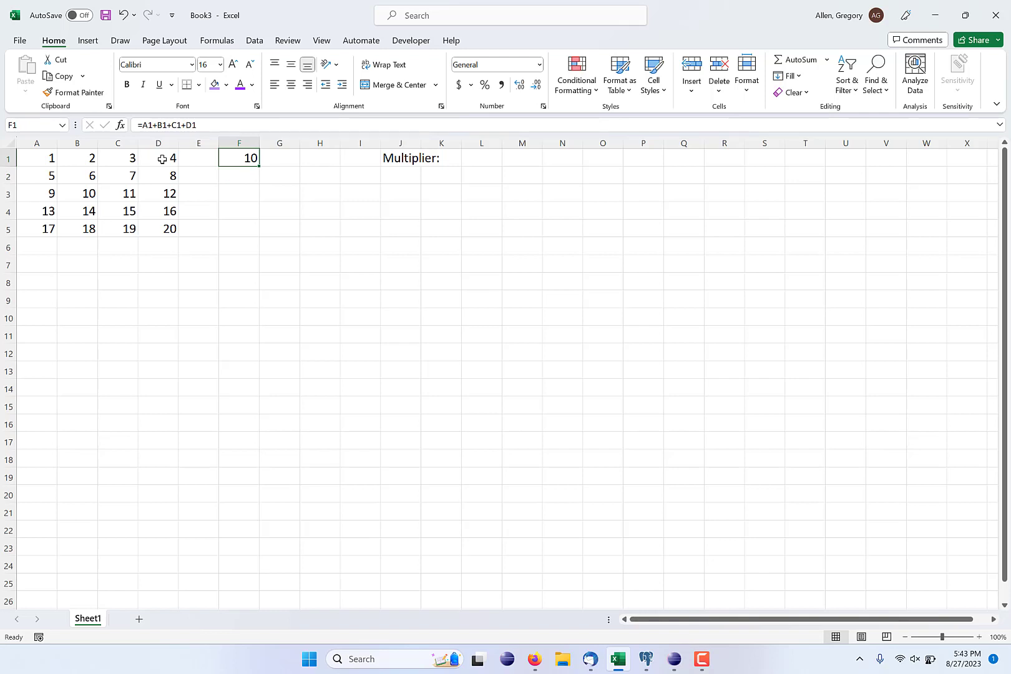
pyautogui.write('=')
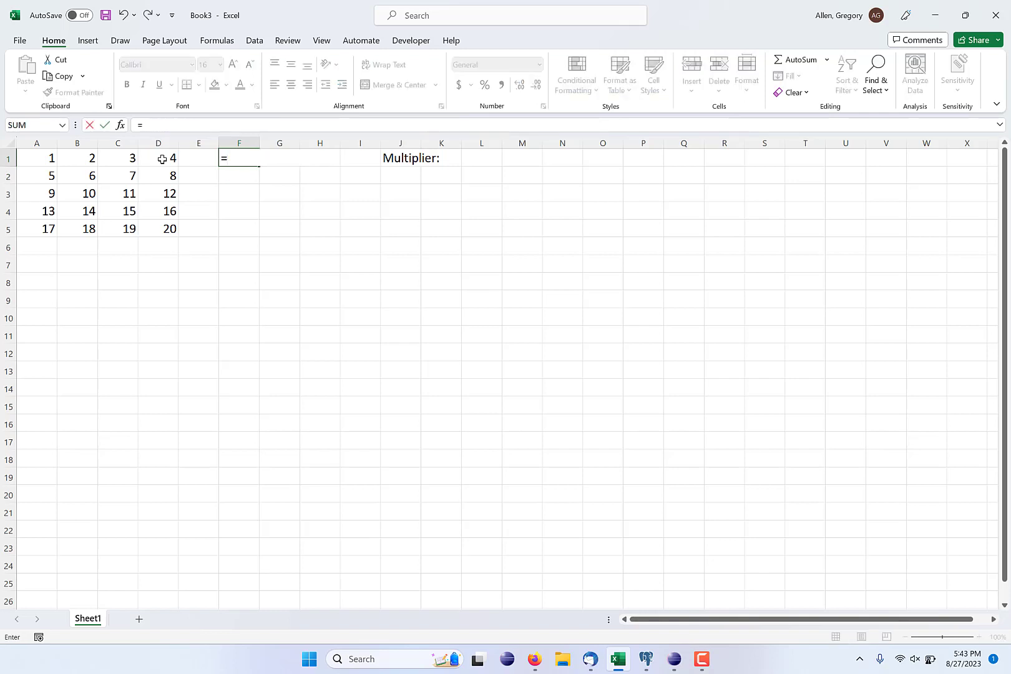
pyautogui.write('sum(')
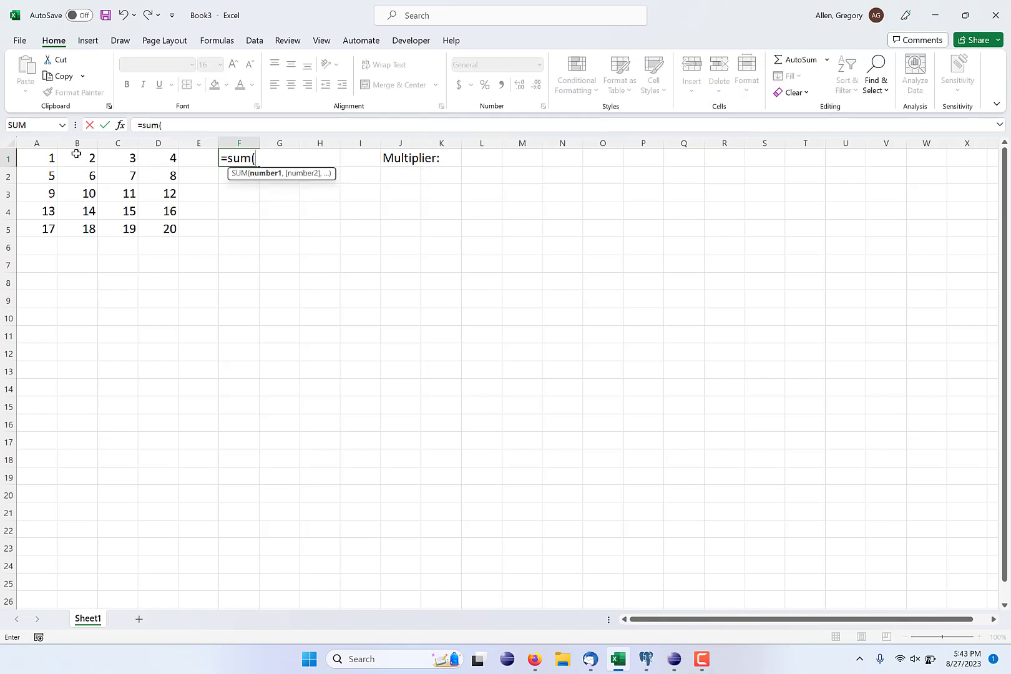
pyautogui.click(39, 154)
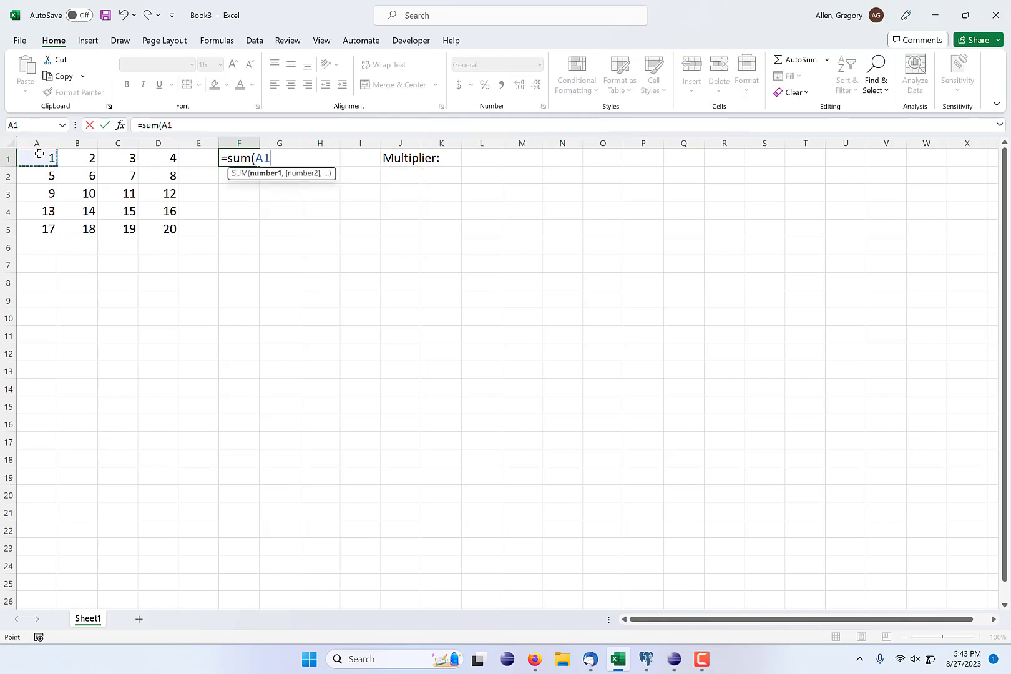
pyautogui.moveTo(39, 153); pyautogui.dragTo(148, 163)
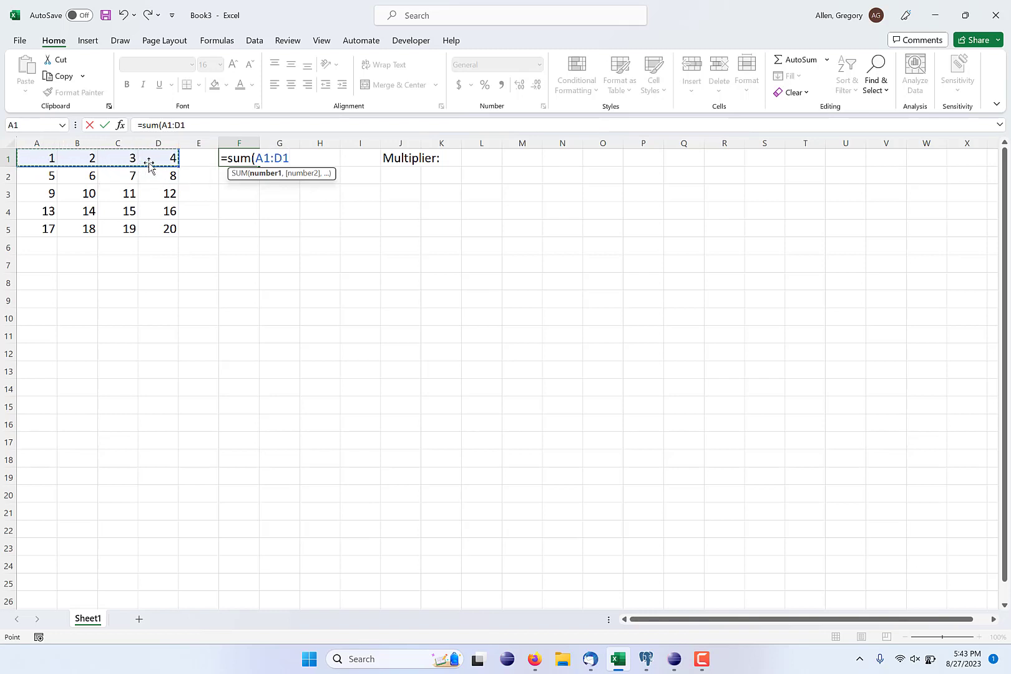
pyautogui.write(')')
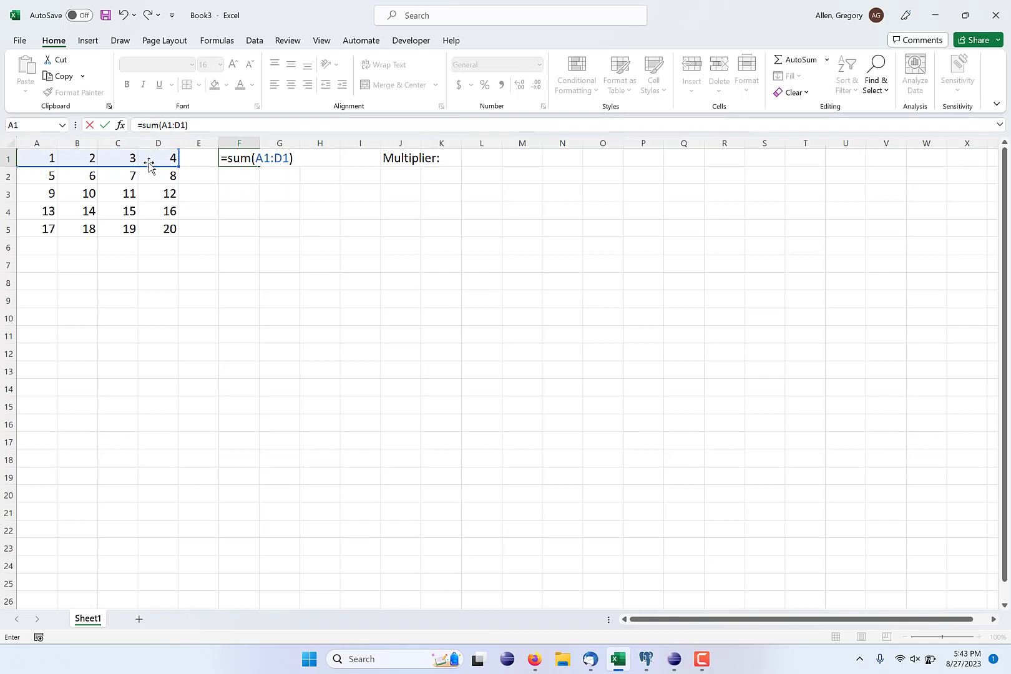
pyautogui.press('Return')
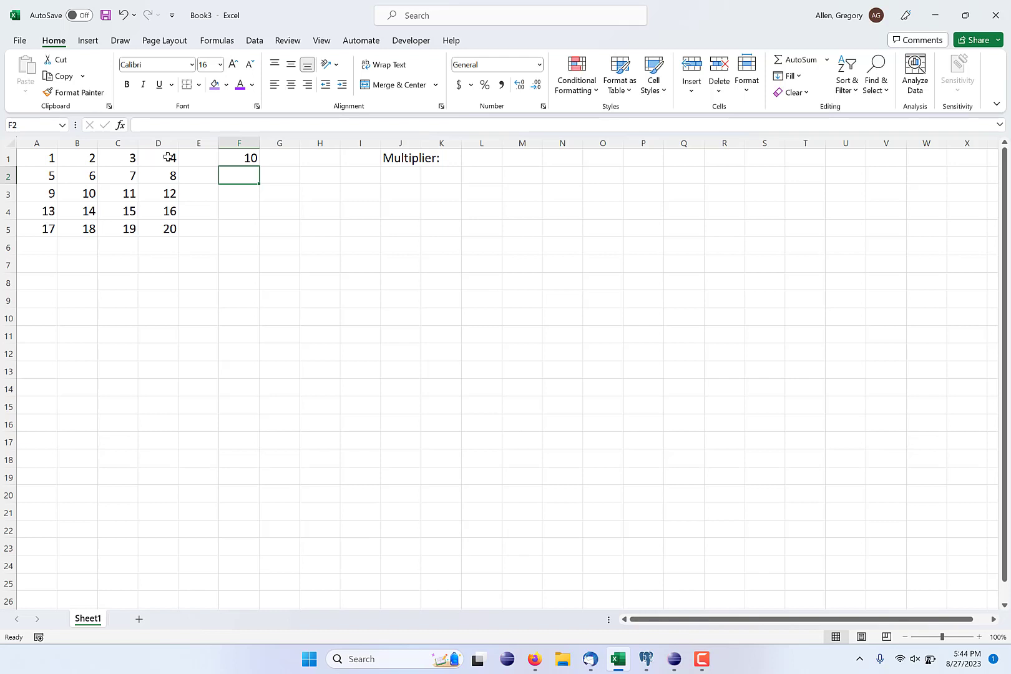
# - Copy the SUM formula from cell F1 into F2:F5
pyautogui.click(245, 158)
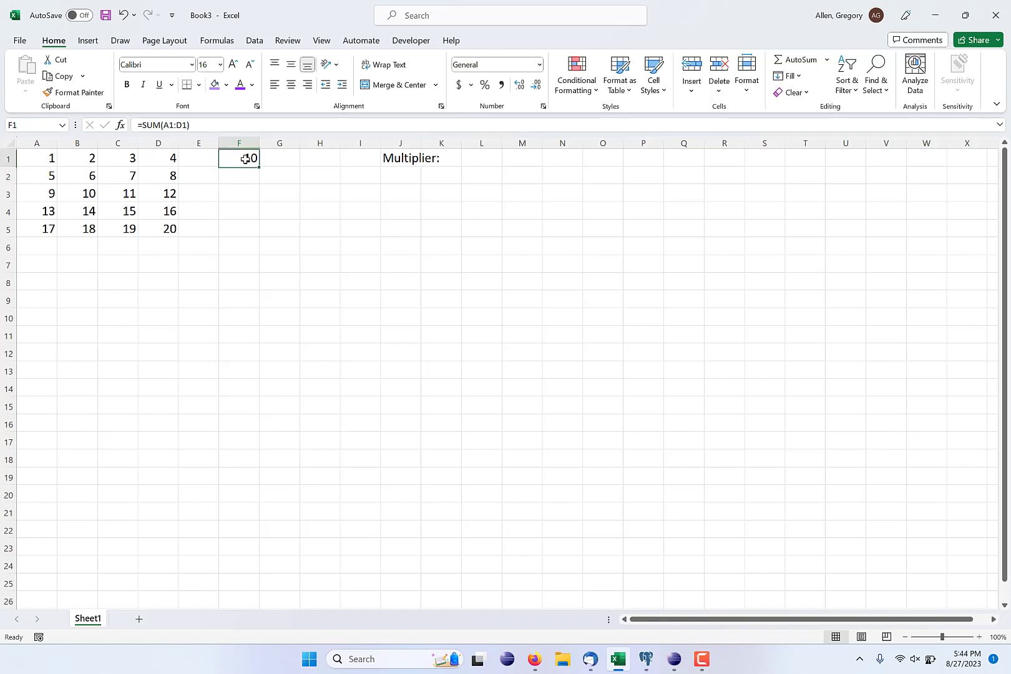
pyautogui.click(64, 84)
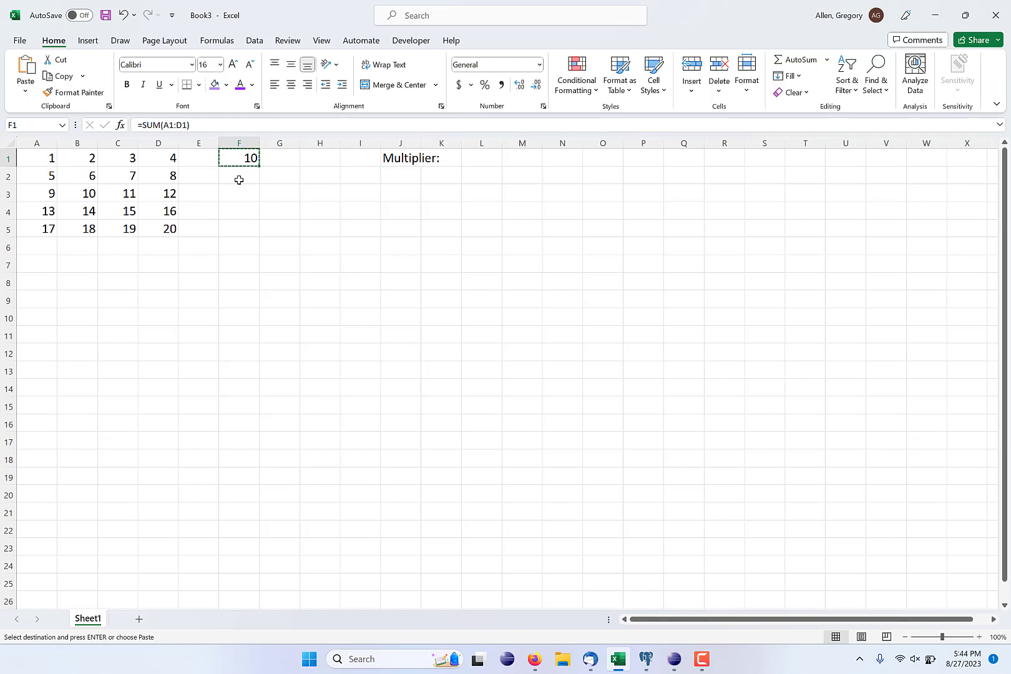
pyautogui.moveTo(242, 177); pyautogui.dragTo(248, 229)
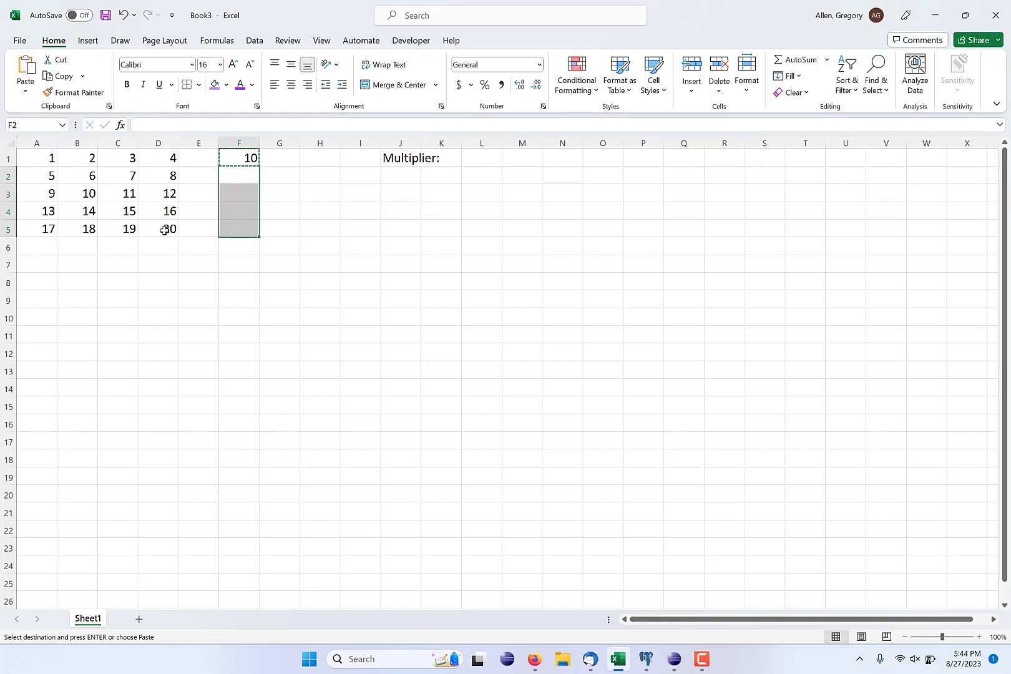
pyautogui.hotkey('ctrl', 'v')
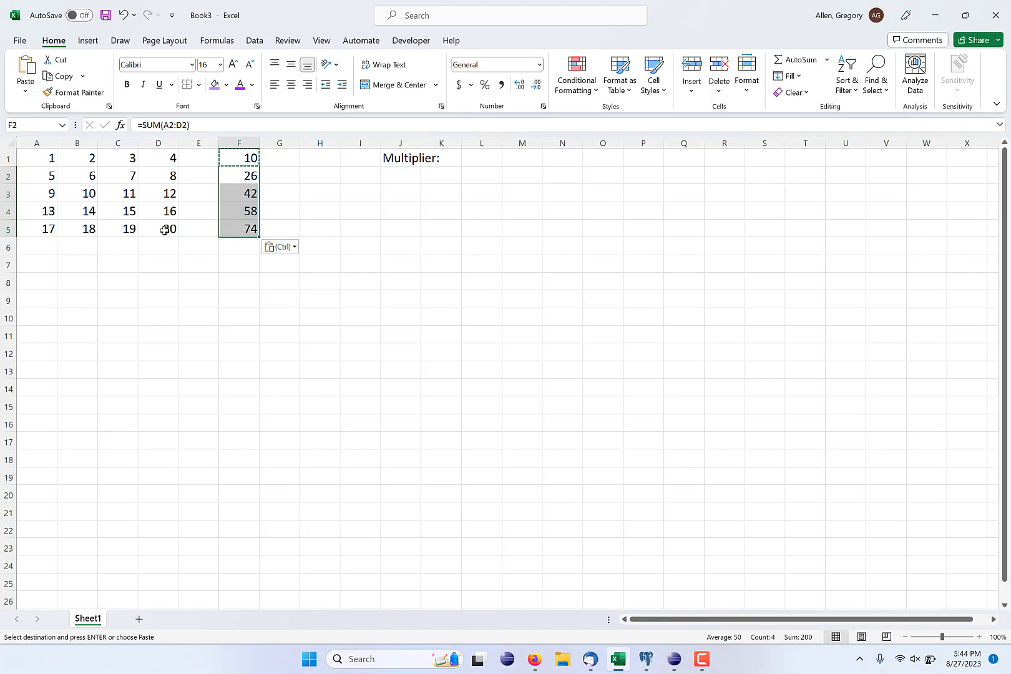
# - Check the row references of the formulas in F1 through F5, going down the column and back up to F1
pyautogui.press('Up')
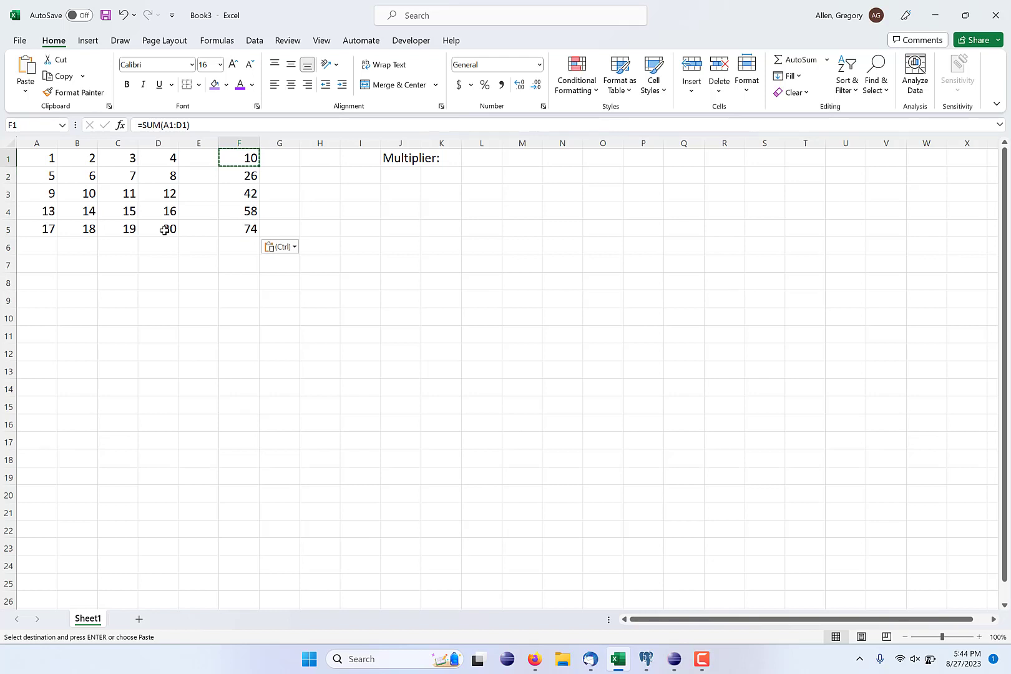
pyautogui.press('Down')
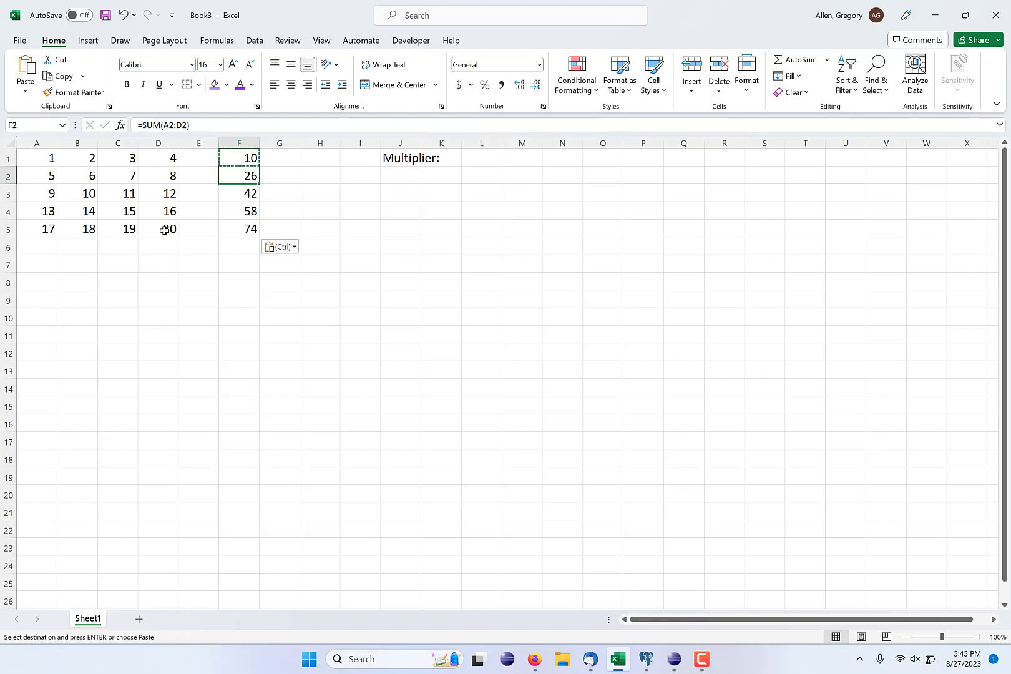
pyautogui.press('Down')
pyautogui.press('Down')
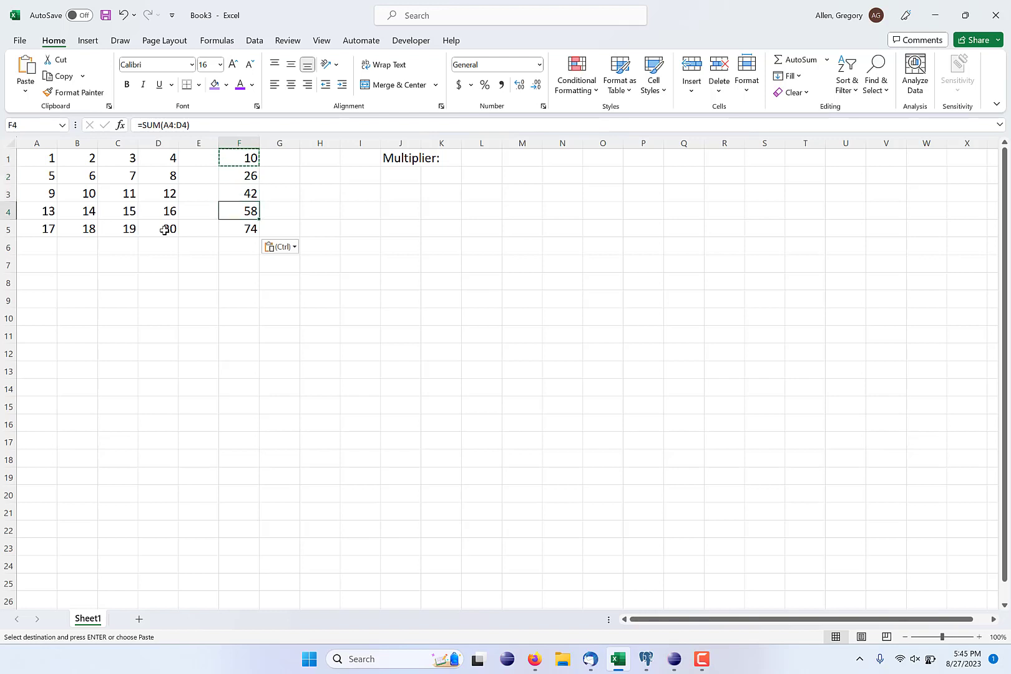
pyautogui.press('Down')
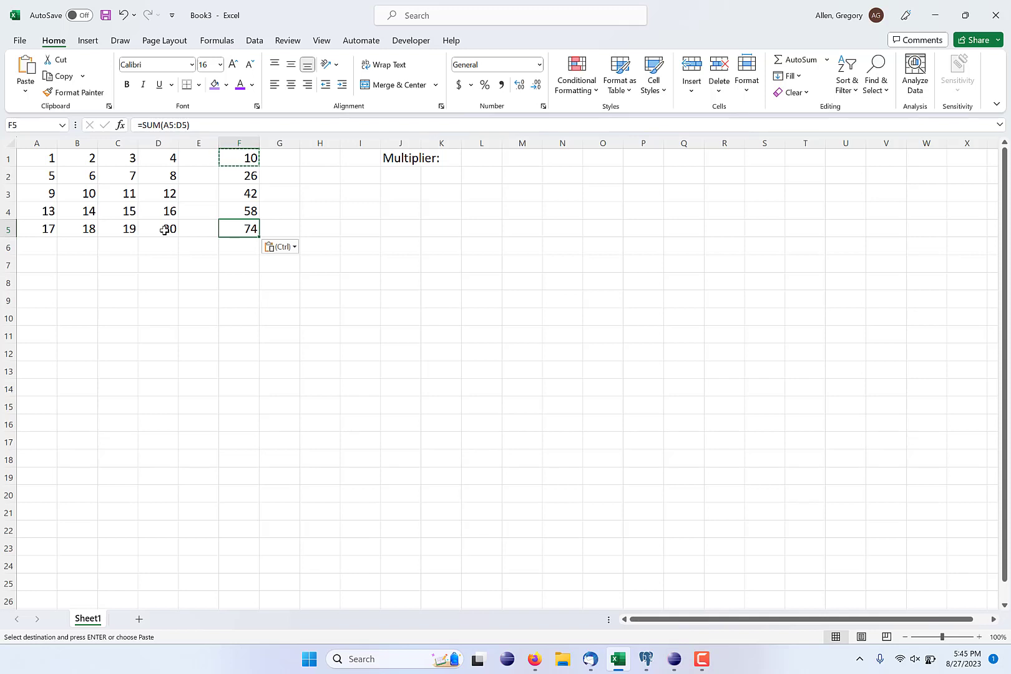
pyautogui.press('Up')
pyautogui.press('Up')
pyautogui.press('Up')
pyautogui.press('Up')
# - Enter 10 as the multiplier in cell L1
pyautogui.press('Right')
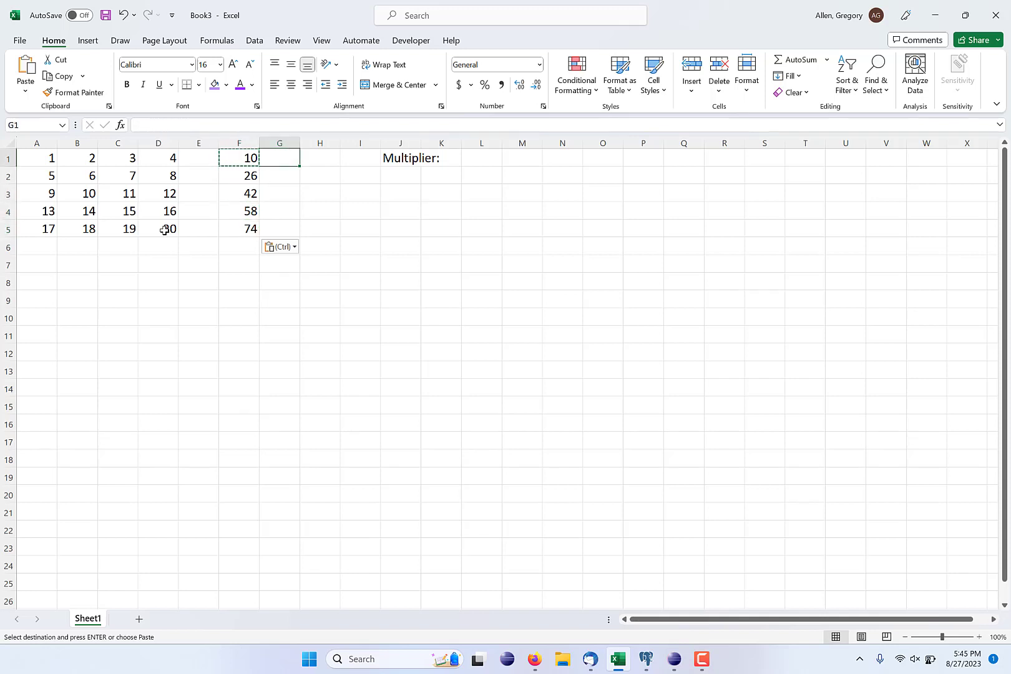
pyautogui.press('Right')
pyautogui.press('Right')
pyautogui.press('Right')
pyautogui.press('Right')
pyautogui.press('Right')
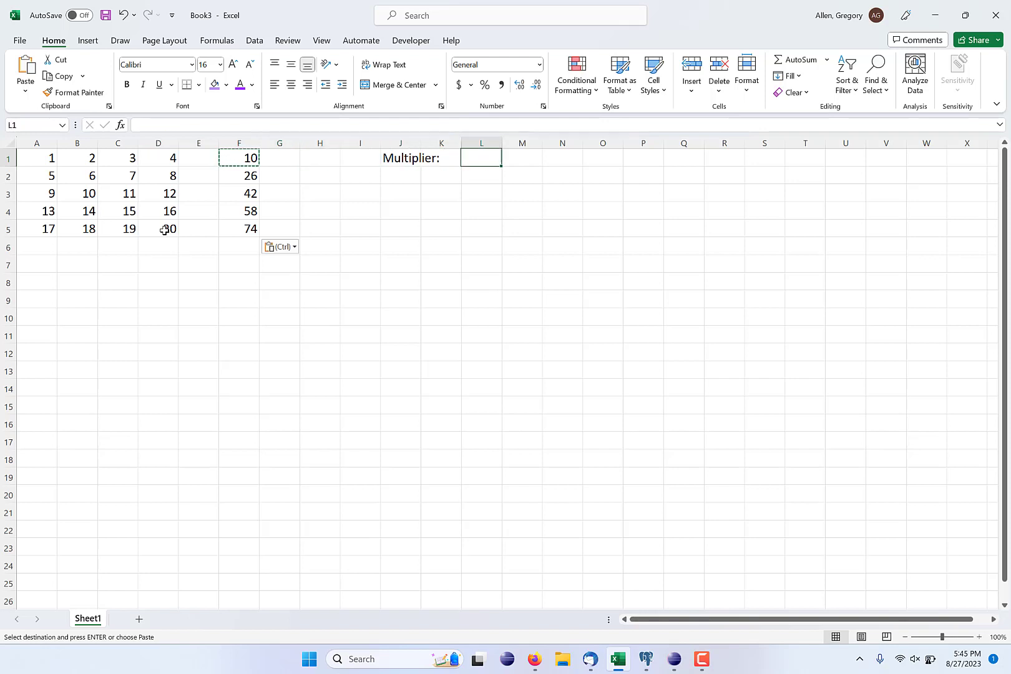
pyautogui.write('10')
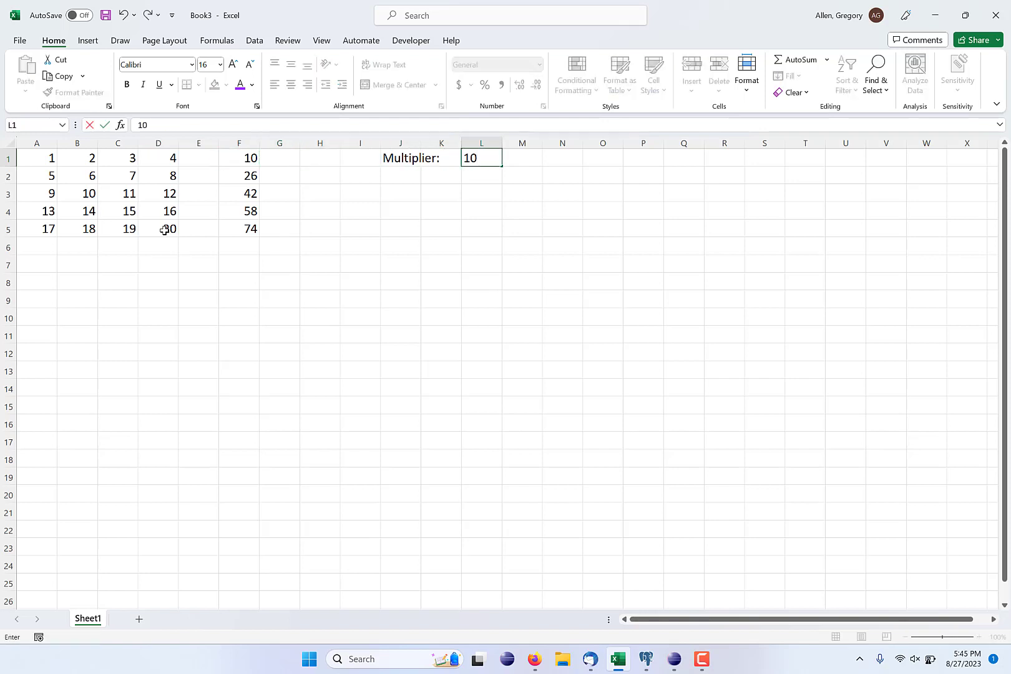
pyautogui.press('Return')
# - Extend the formula in cell F1 to =SUM(A1:D1)*L1 so the row sum is multiplied by the multiplier
pyautogui.press('Up')
pyautogui.press('Left')
pyautogui.press('Left')
pyautogui.press('Left')
pyautogui.press('Left')
pyautogui.press('Left')
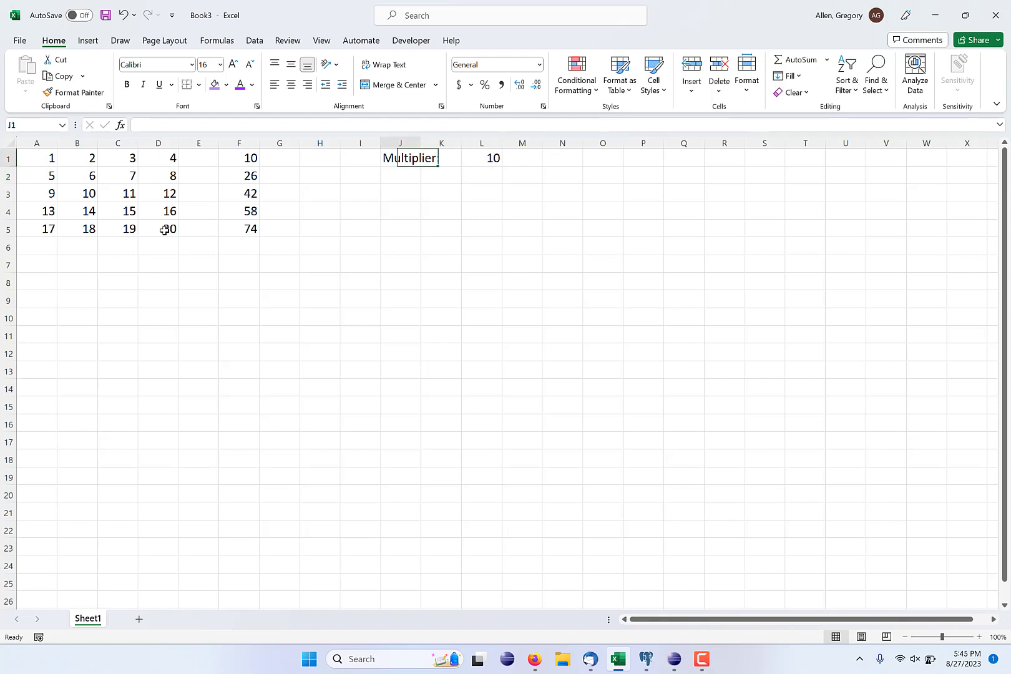
pyautogui.press('Left')
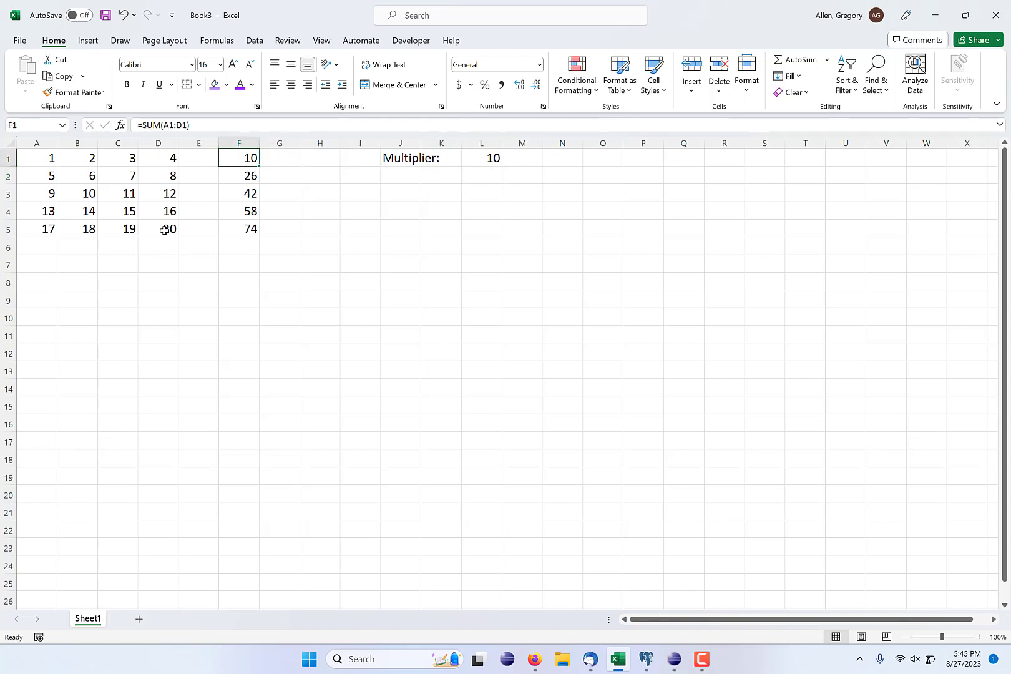
pyautogui.click(225, 126)
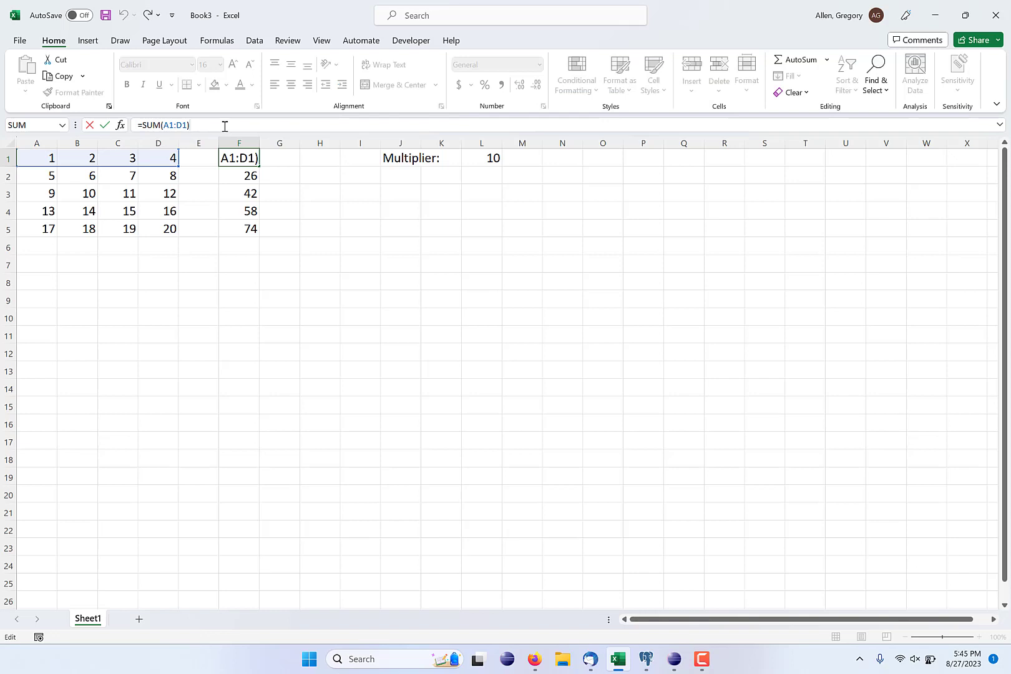
pyautogui.write('*')
pyautogui.click(491, 159)
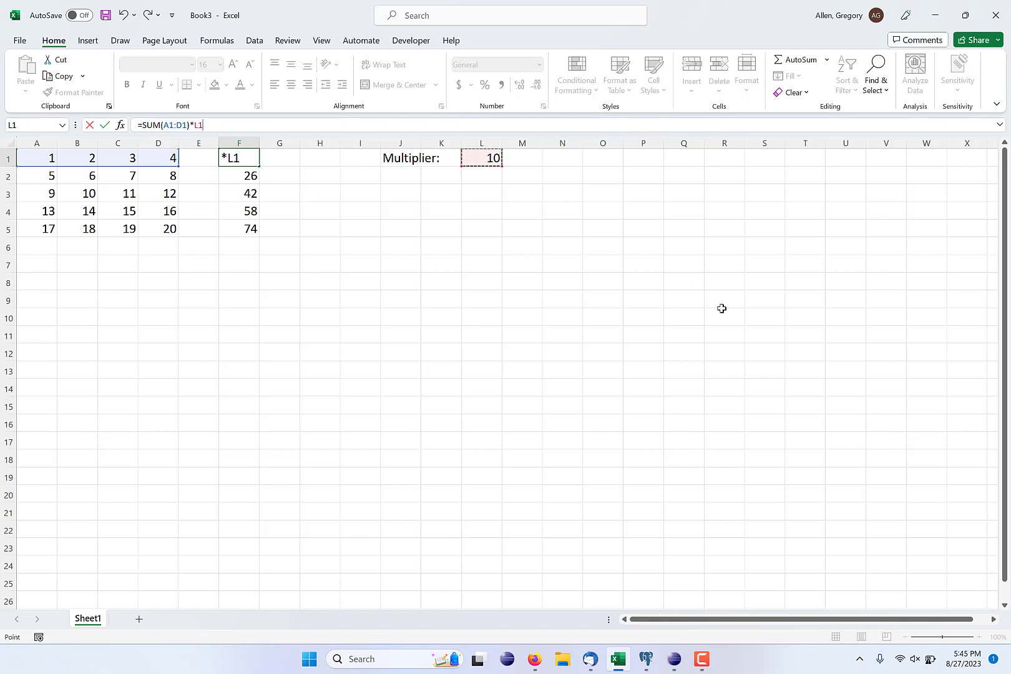
pyautogui.press('Return')
# - Copy the formula from F1 into F2 and inspect which cells the pasted formula references
pyautogui.press('Up')
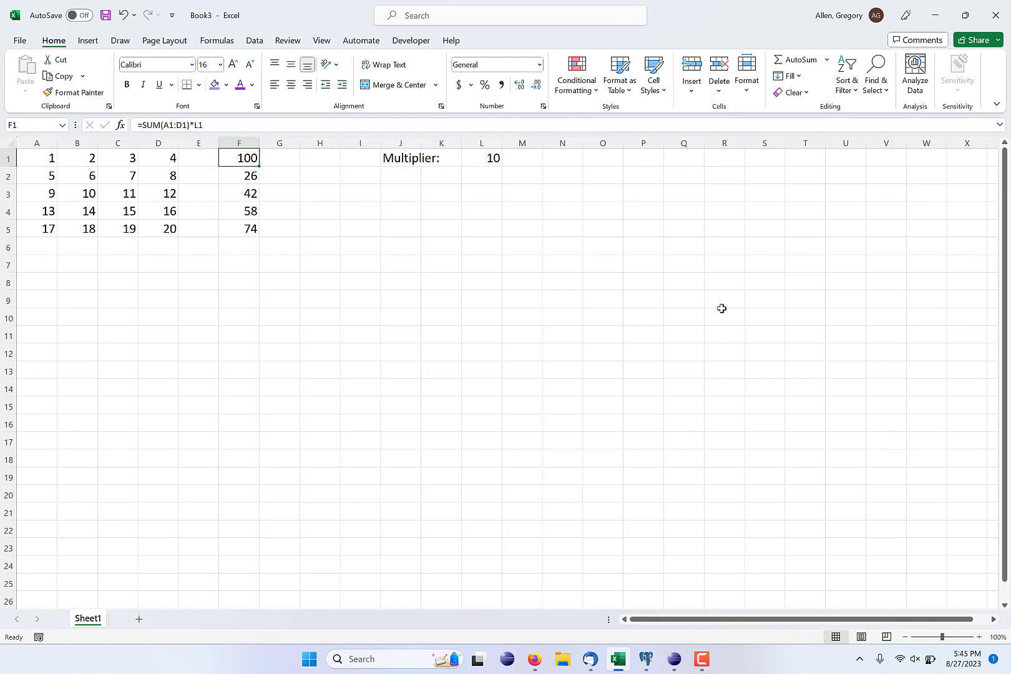
pyautogui.hotkey('ctrl', 'c')
pyautogui.press('Down')
pyautogui.hotkey('ctrl', 'v')
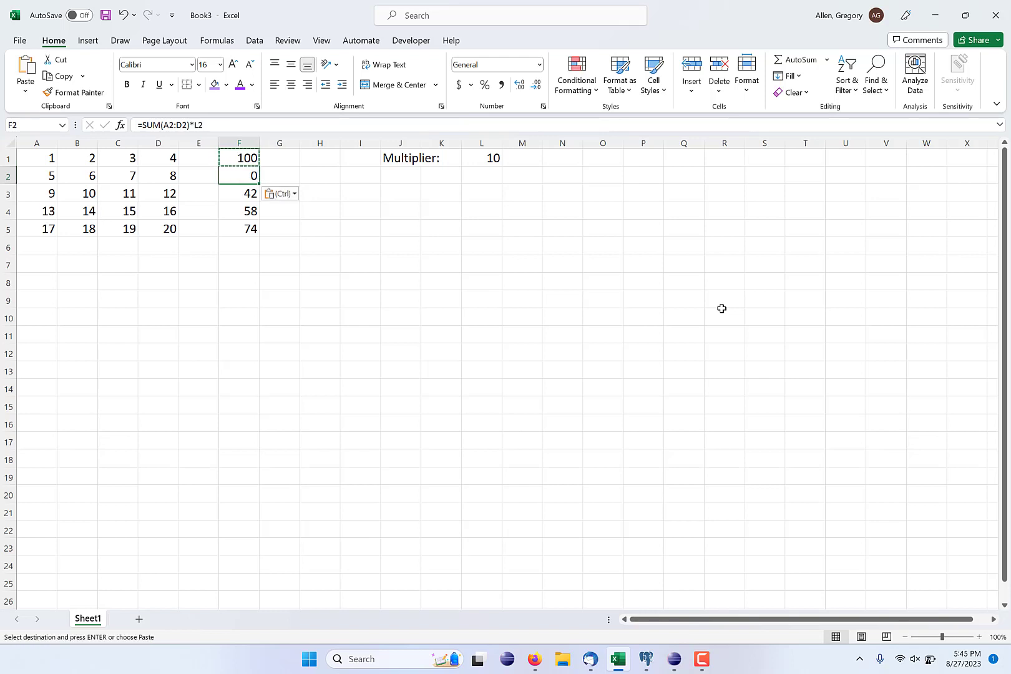
pyautogui.press('F2')
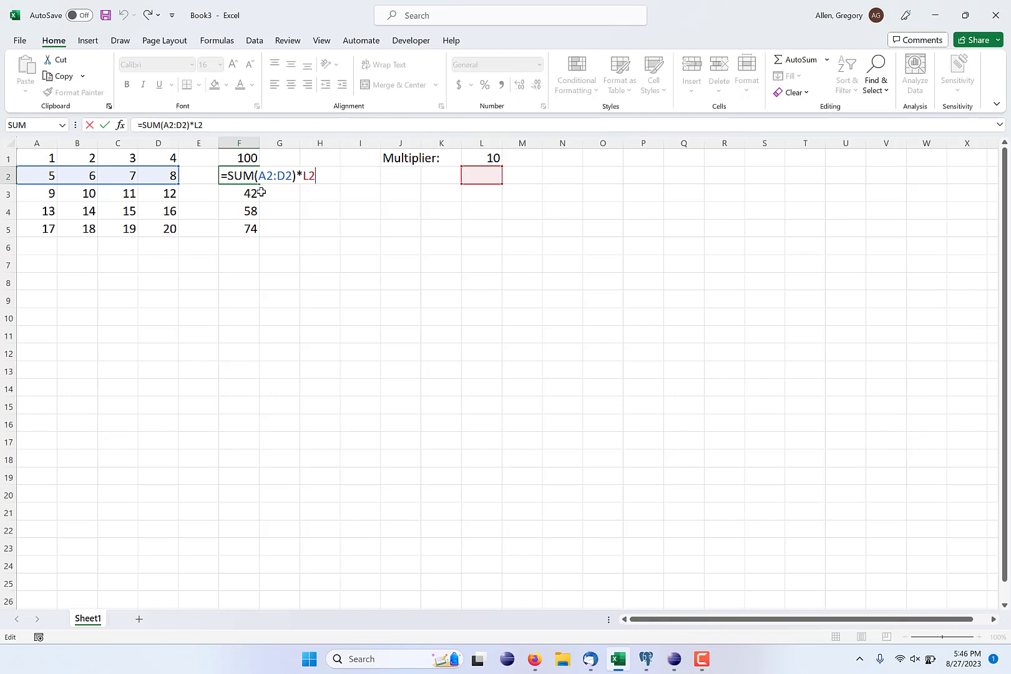
pyautogui.hotkey('ctrl', 'Return')
# - Make the multiplier's row absolute in cell F1, changing the formula to =SUM(A1:D1)*L$1
pyautogui.press('Up')
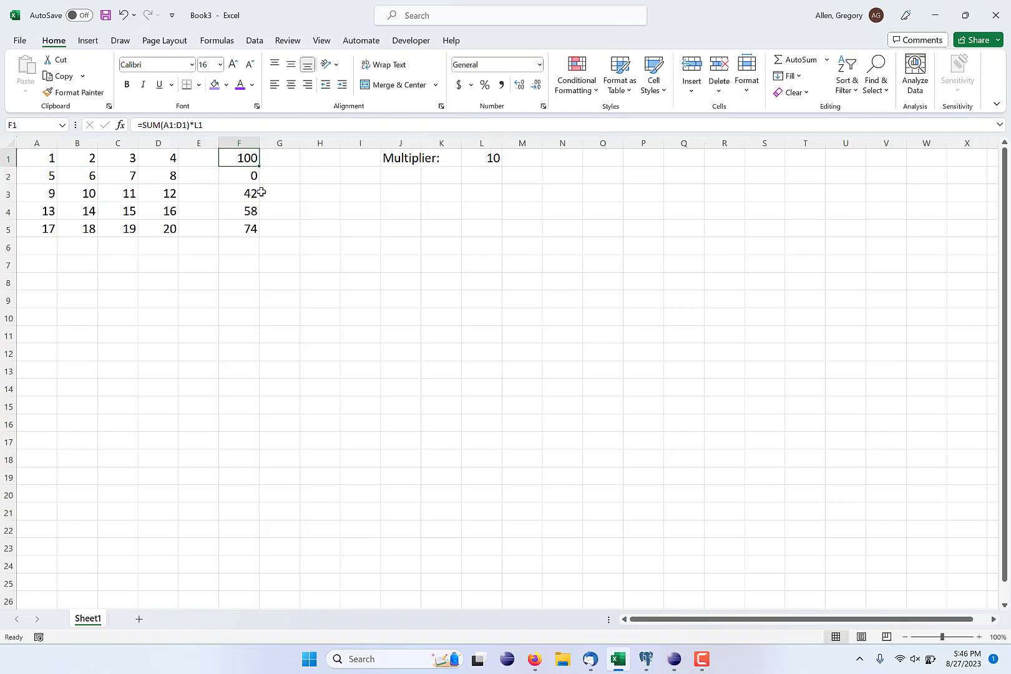
pyautogui.click(198, 126)
pyautogui.write('$')
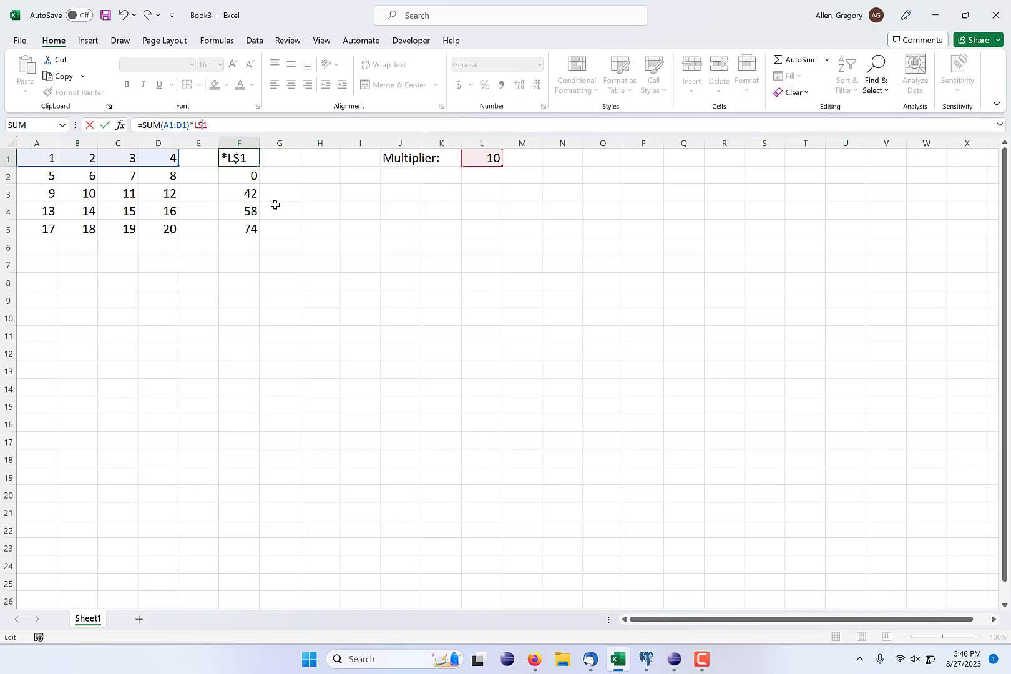
pyautogui.press('Return')
pyautogui.press('Up')
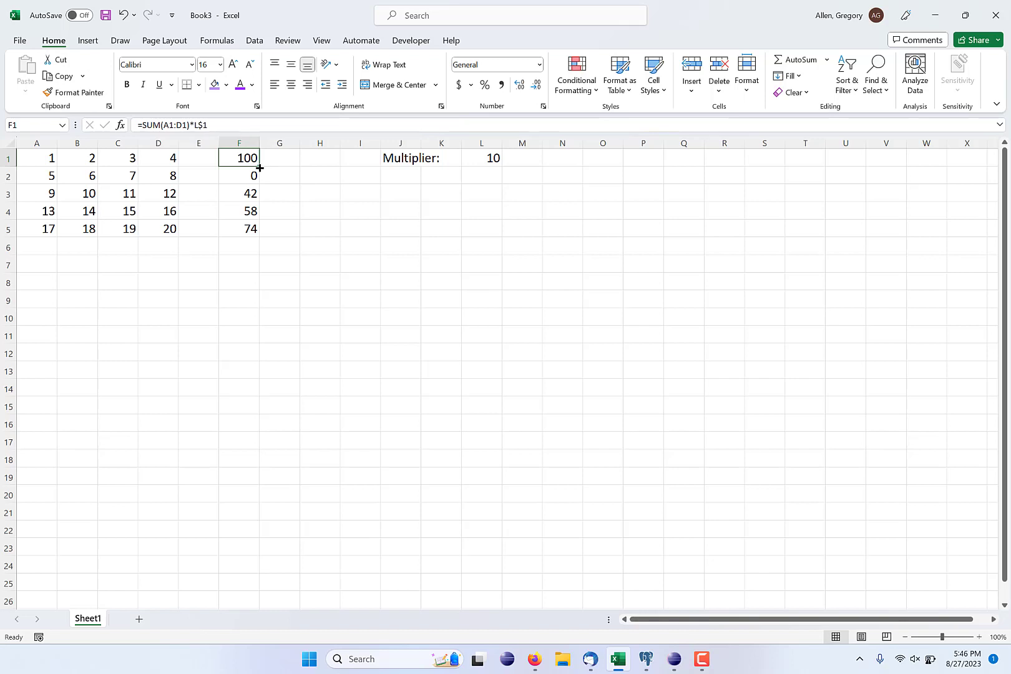
# - Fill the F1 formula down through F5 and inspect the row and multiplier references in each filled cell
pyautogui.moveTo(259, 168); pyautogui.dragTo(258, 237)
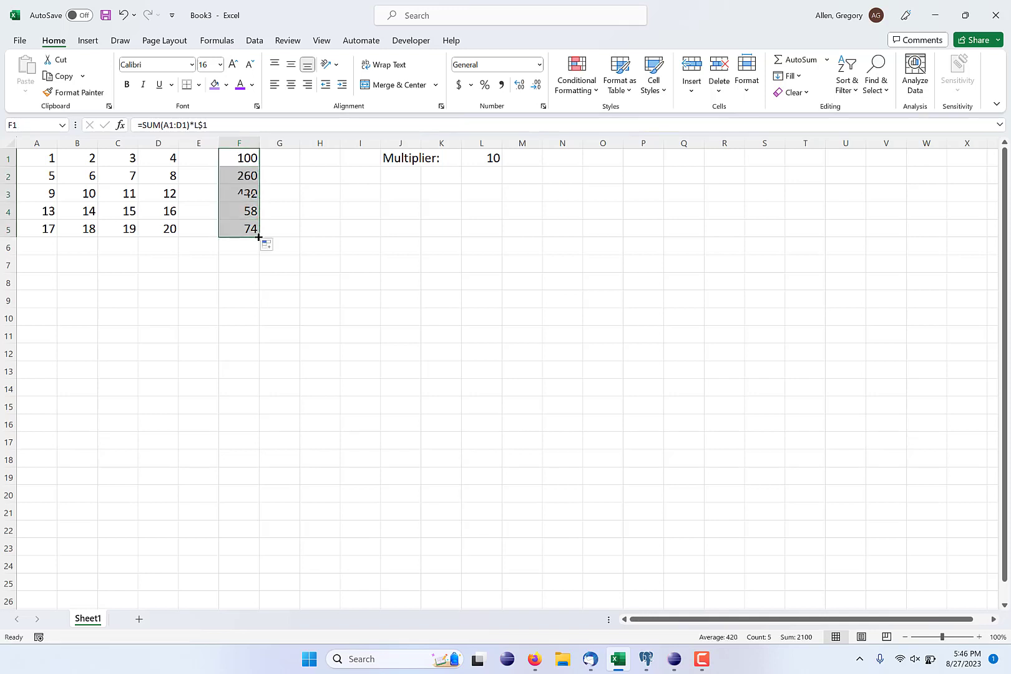
pyautogui.click(249, 182)
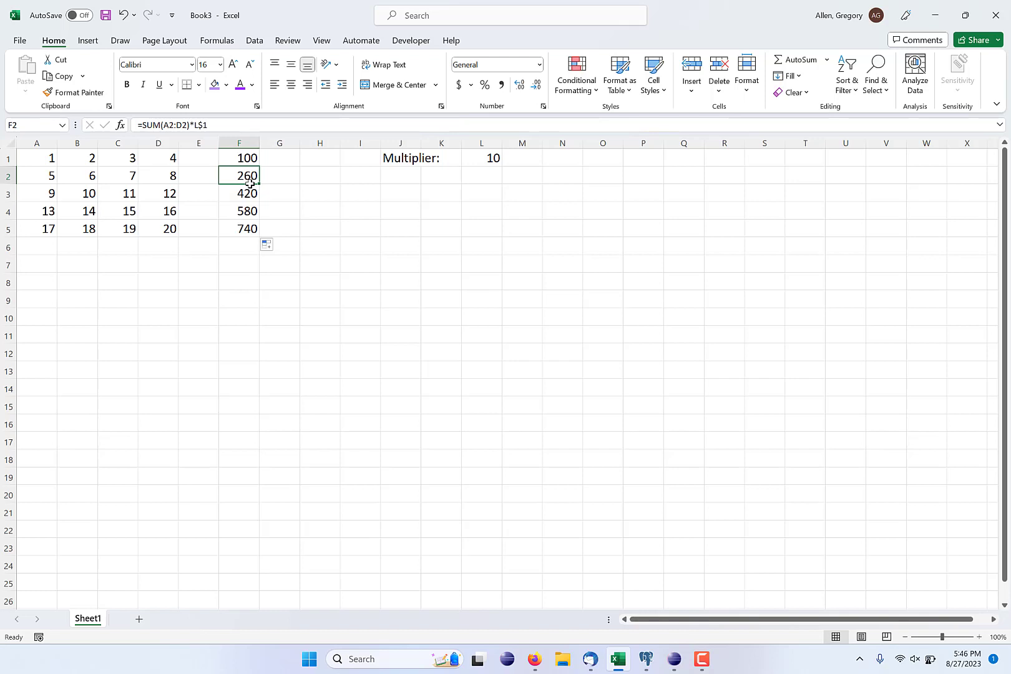
pyautogui.press('Down')
pyautogui.press('Down')
pyautogui.press('Down')
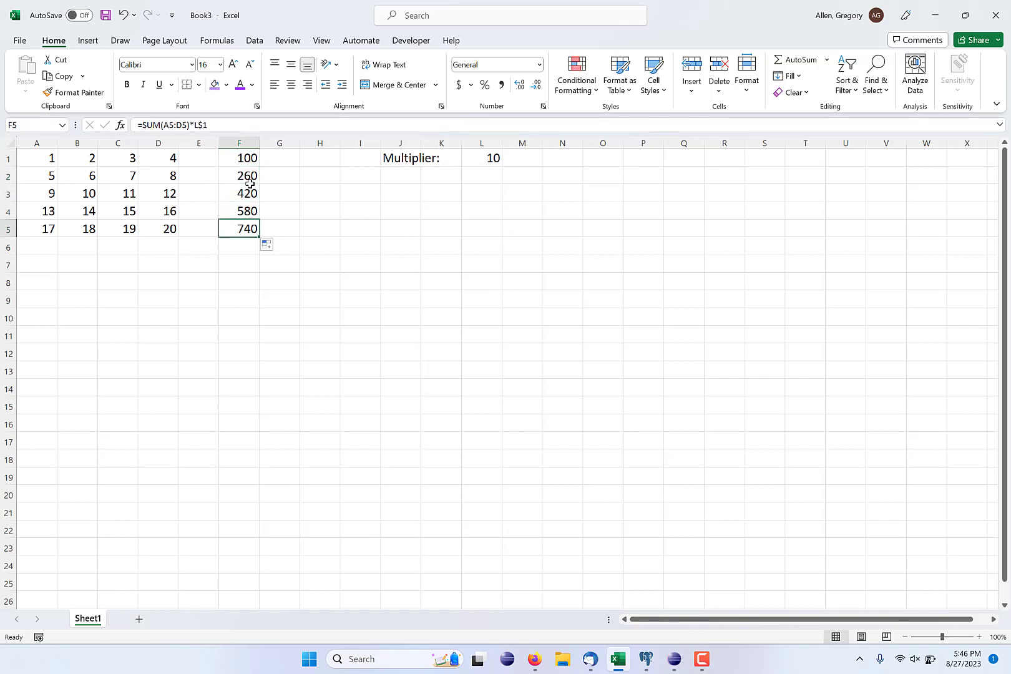
pyautogui.press('Up')
pyautogui.press('Up')
pyautogui.press('Up')
pyautogui.press('Up')
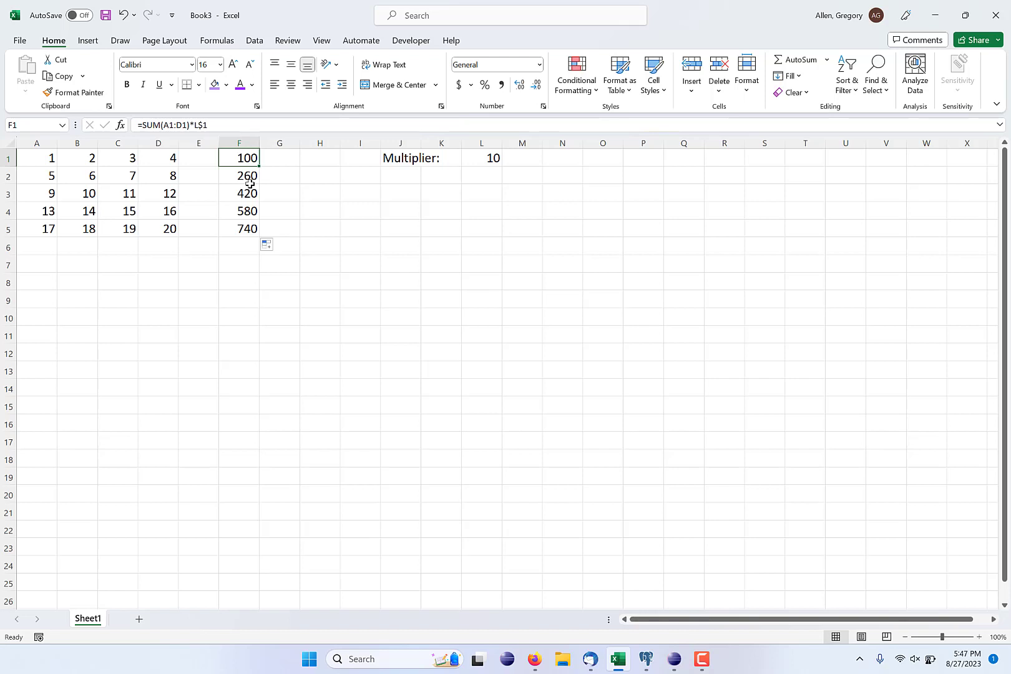
# - Enter a formula in cell F7 that sums the range A1:A5
pyautogui.click(244, 259)
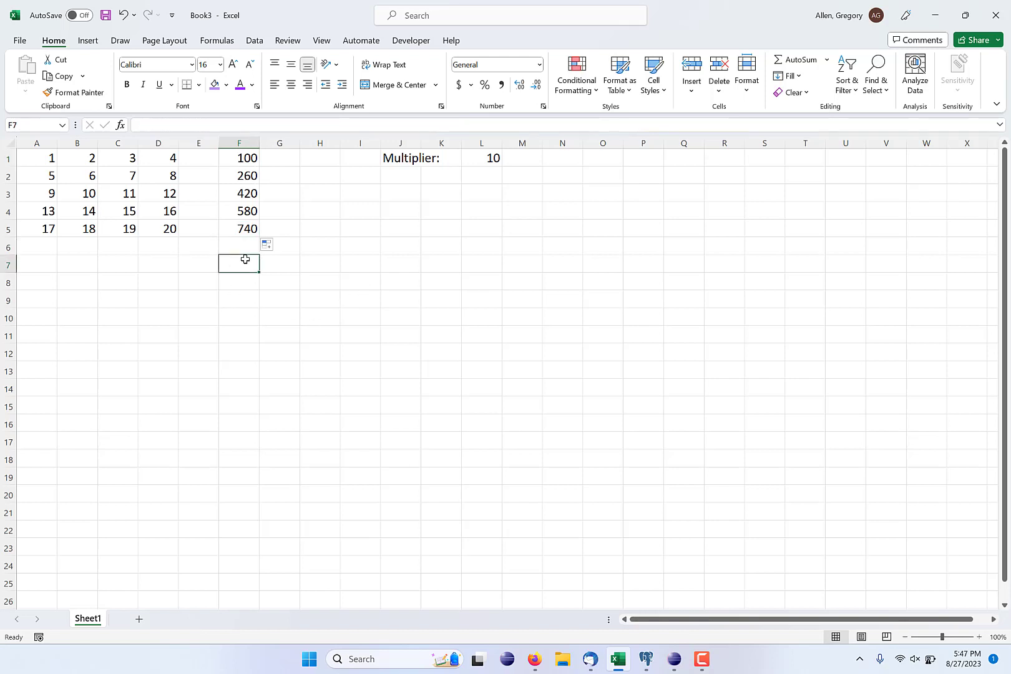
pyautogui.write('=sum(')
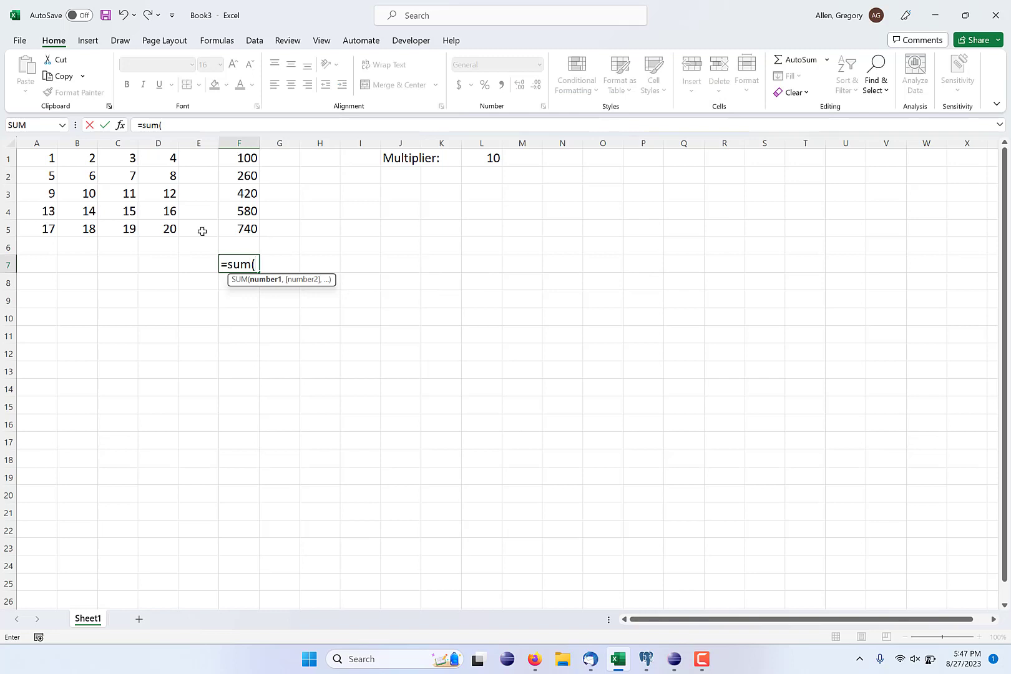
pyautogui.moveTo(41, 158); pyautogui.dragTo(48, 234)
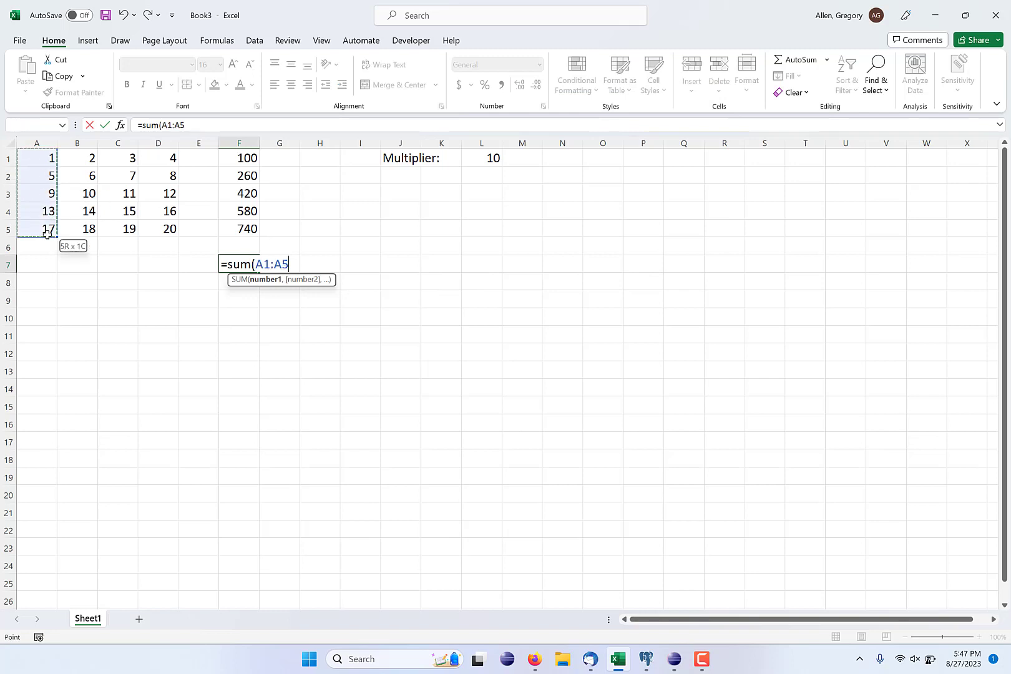
pyautogui.press('Return')
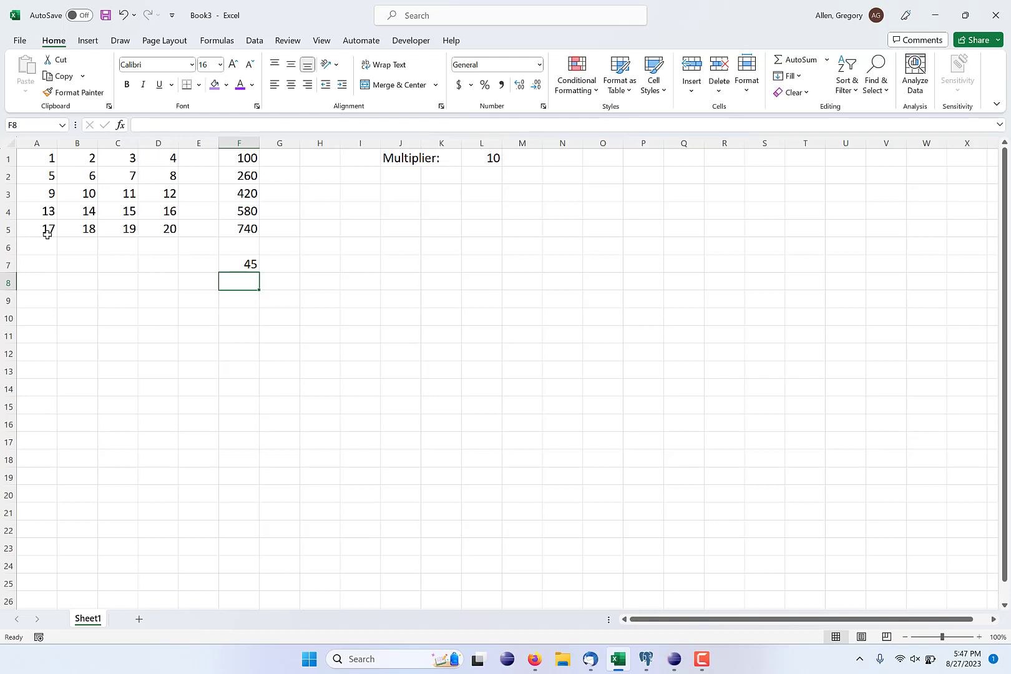
# - Add the value 21 in cell A6, below the existing column A data
pyautogui.click(47, 248)
pyautogui.write('21')
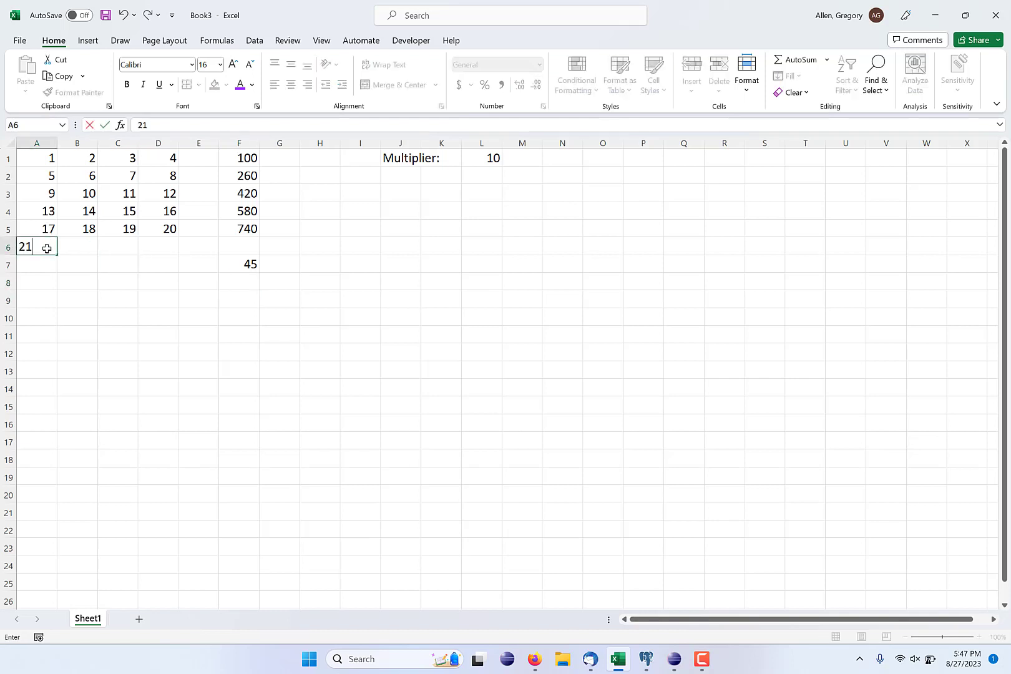
pyautogui.press('Return')
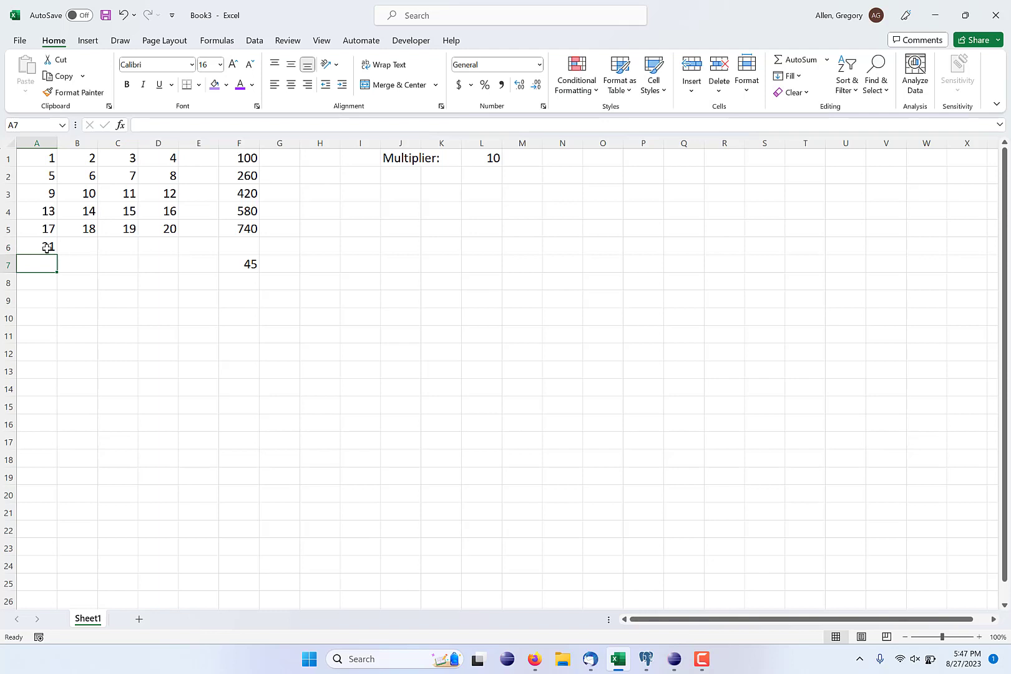
# - Replace the formula in cell F7 with =SUM(A:A) so it totals the whole of column A
pyautogui.press('Right')
pyautogui.press('Right')
pyautogui.press('Right')
pyautogui.press('Right')
pyautogui.press('Right')
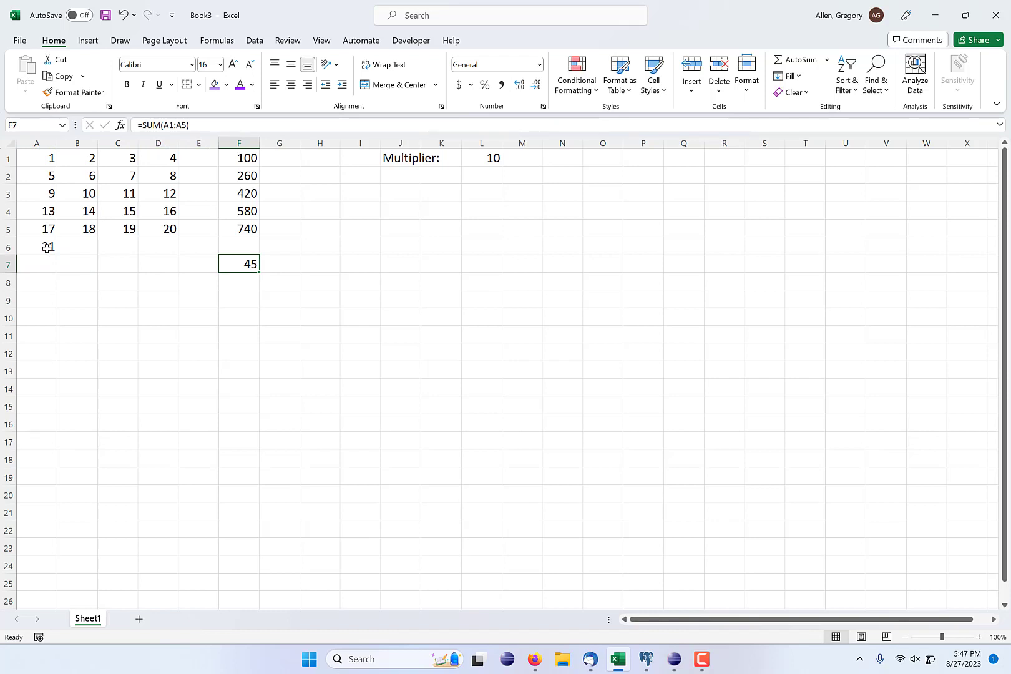
pyautogui.write('=sum')
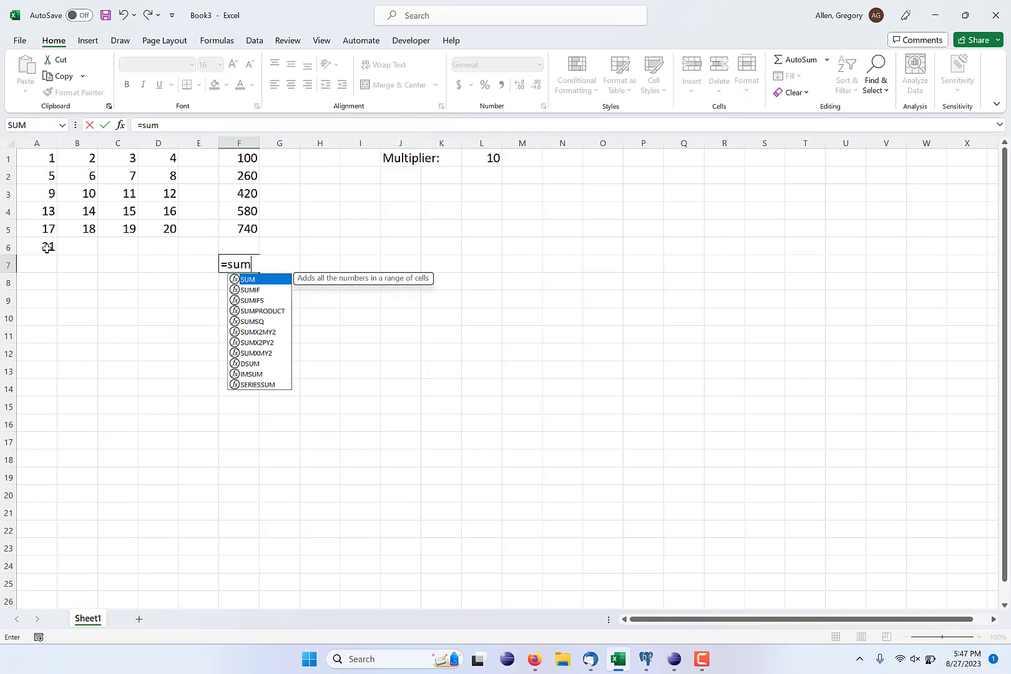
pyautogui.write('(')
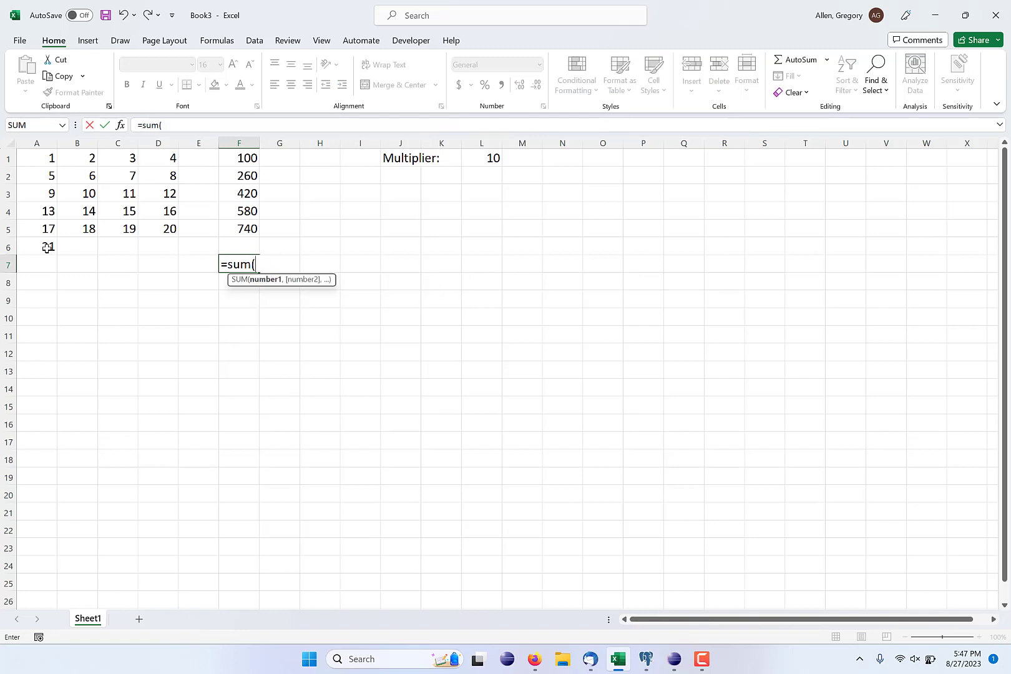
pyautogui.click(39, 142)
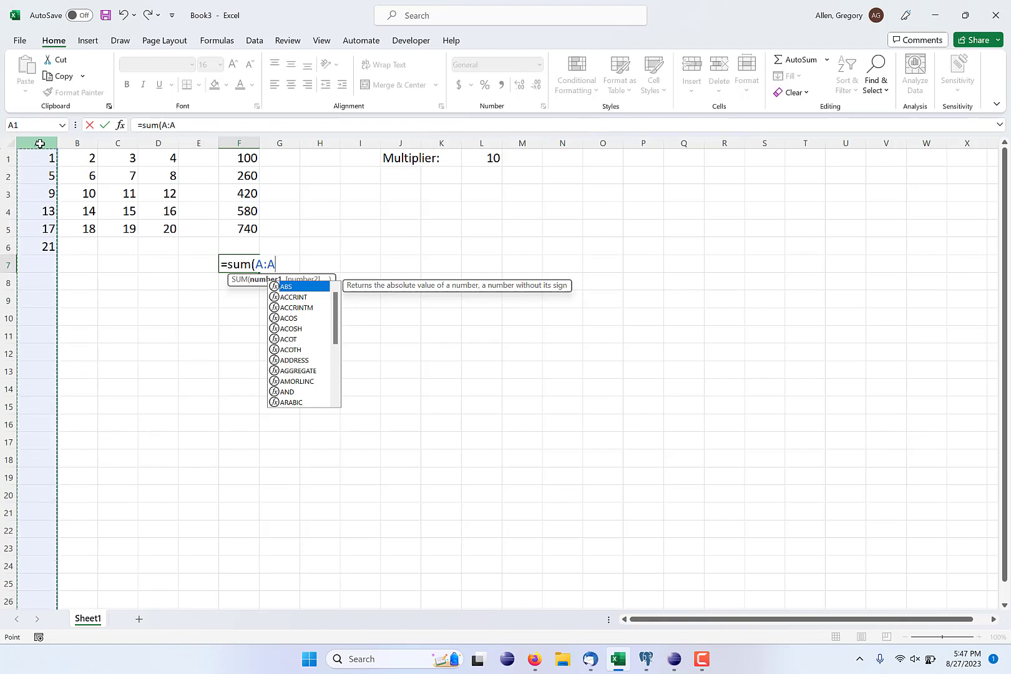
pyautogui.write(')')
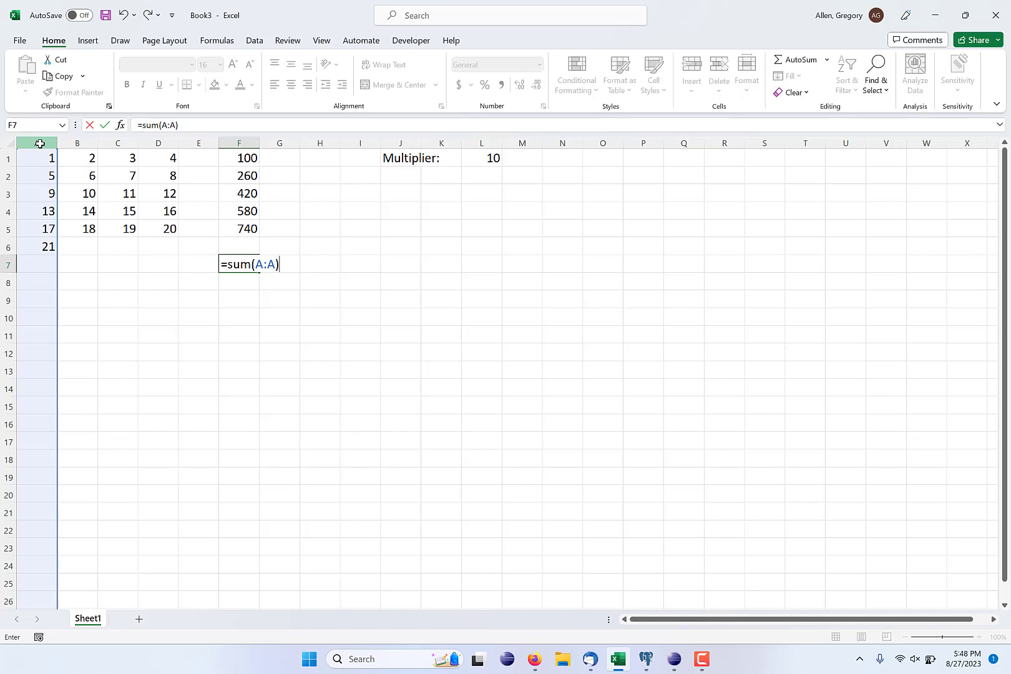
pyautogui.press('Return')
# - Extend the column A data with 25 in cell A7 and 29 in cell A8
pyautogui.press('Up')
pyautogui.press('Left')
pyautogui.press('Left')
pyautogui.press('Left')
pyautogui.press('Left')
pyautogui.press('Left')
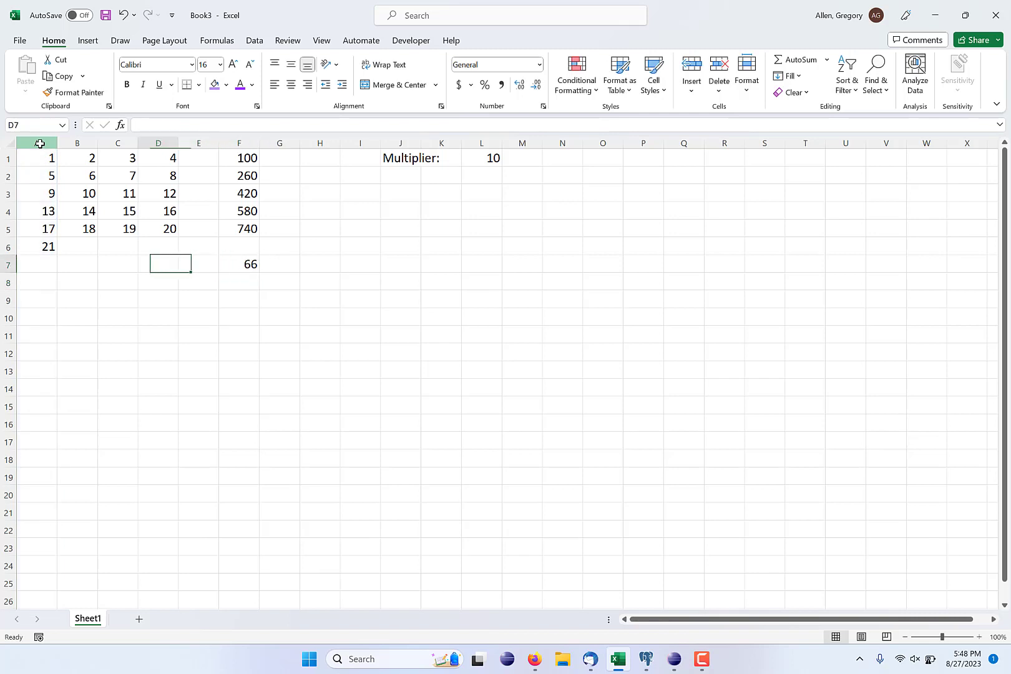
pyautogui.write('25')
pyautogui.press('Return')
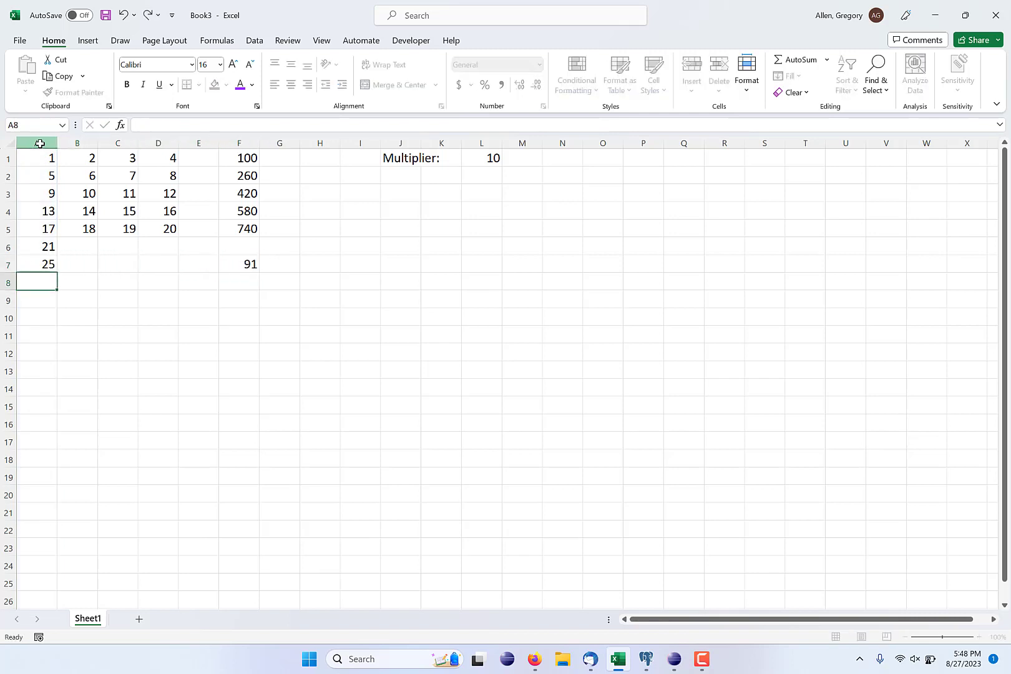
pyautogui.write('29')
pyautogui.press('Return')
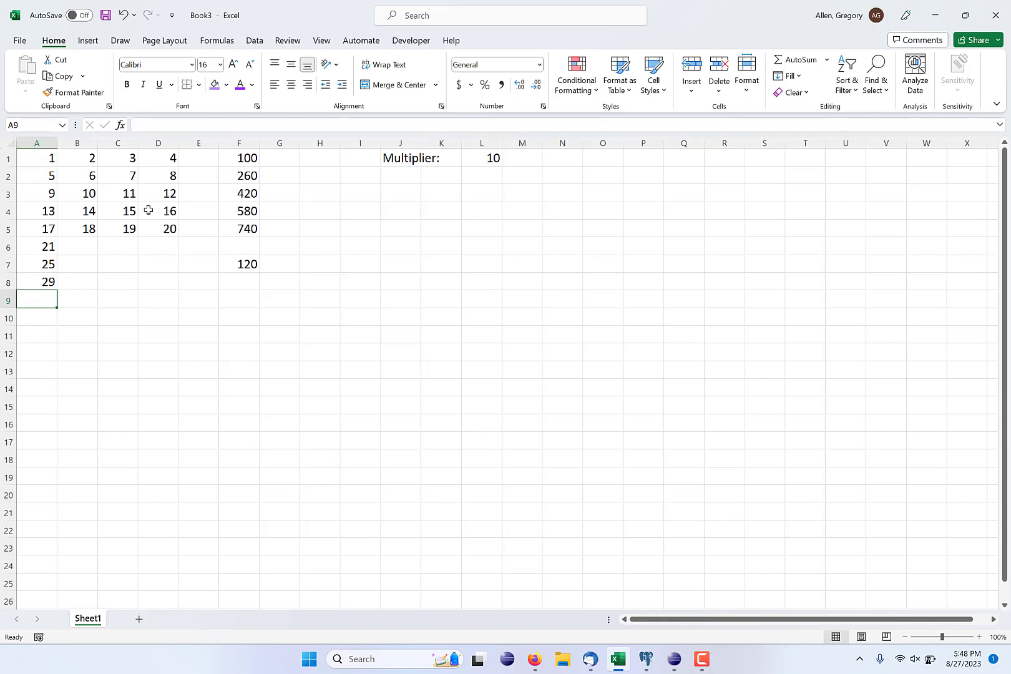
# - Copy the whole-column sum formula from cell F7 into G7
pyautogui.click(247, 264)
pyautogui.hotkey('ctrl', 'c')
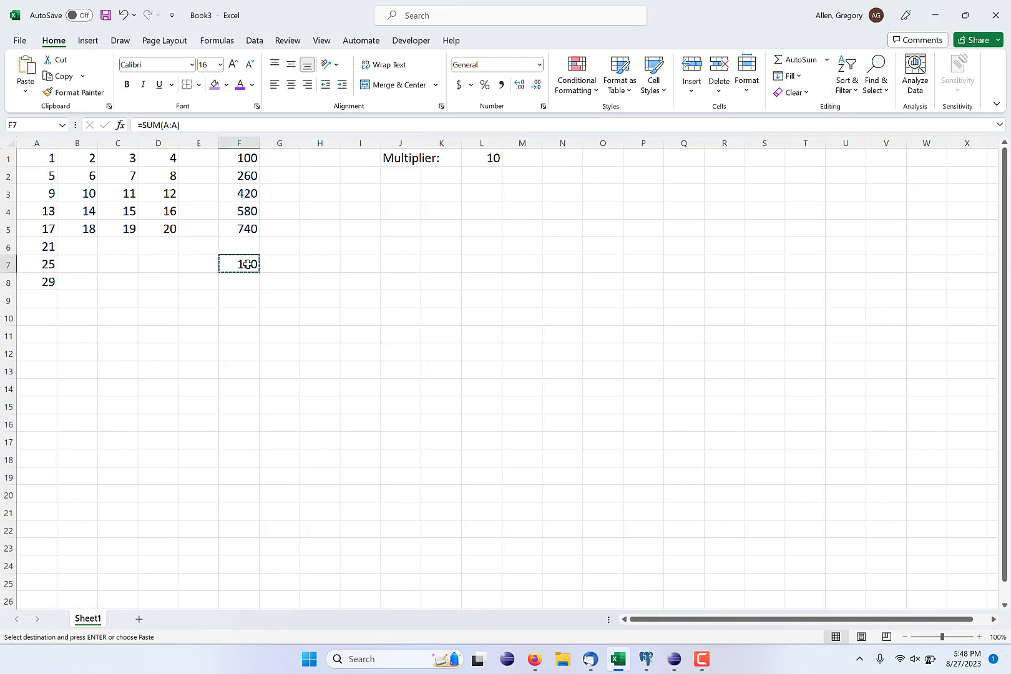
pyautogui.press('Right')
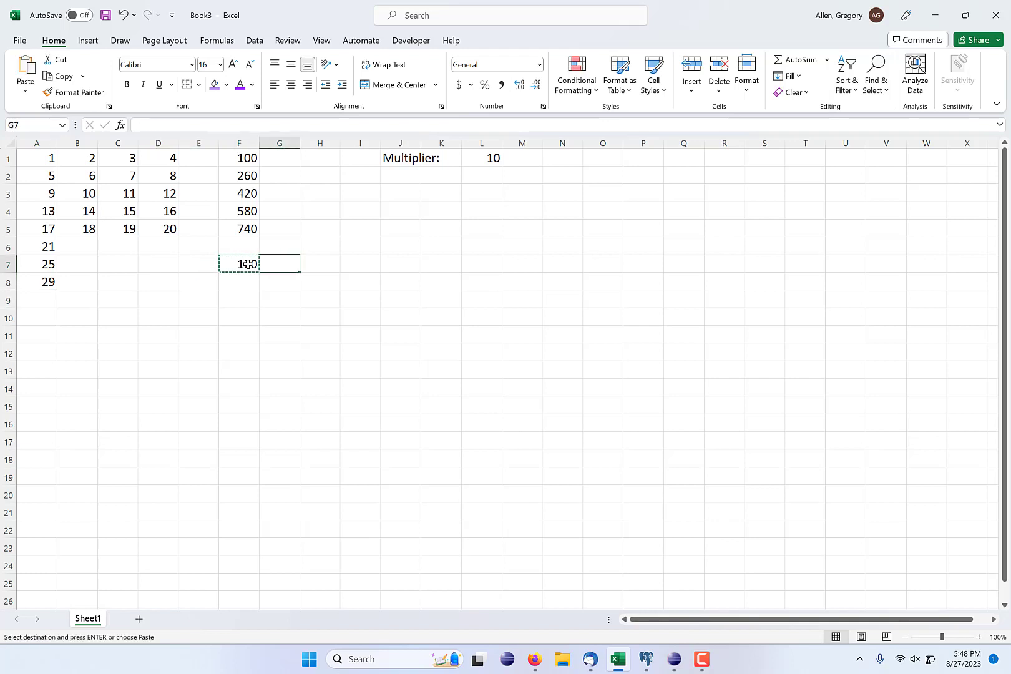
pyautogui.hotkey('ctrl', 'v')
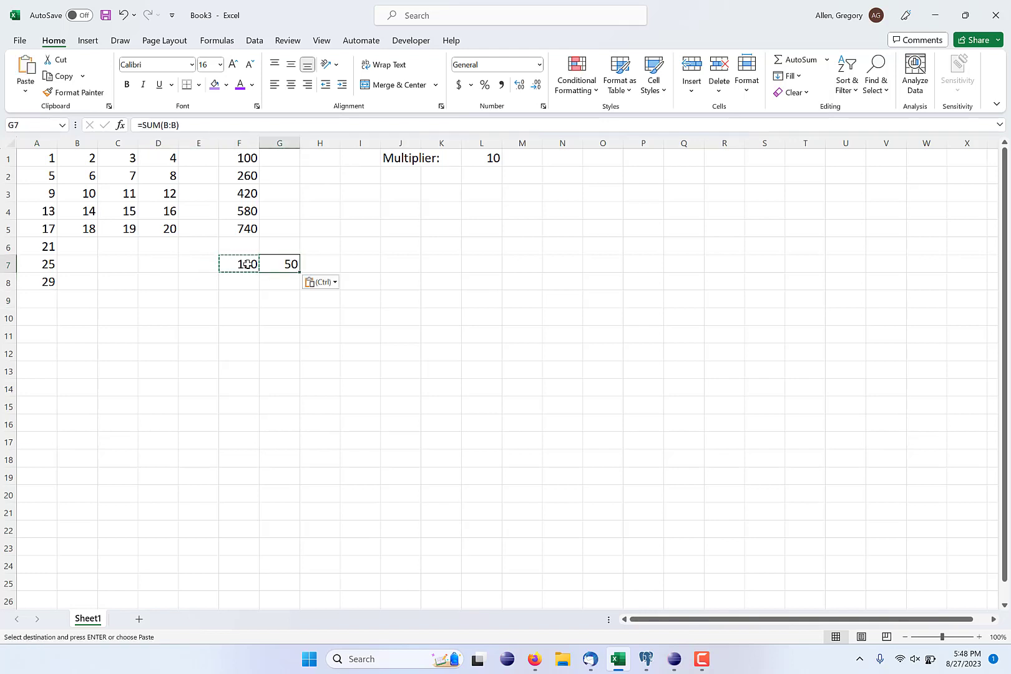
# - Review the formulas in column F and compare the column references in F7 and G7
pyautogui.press('Left')
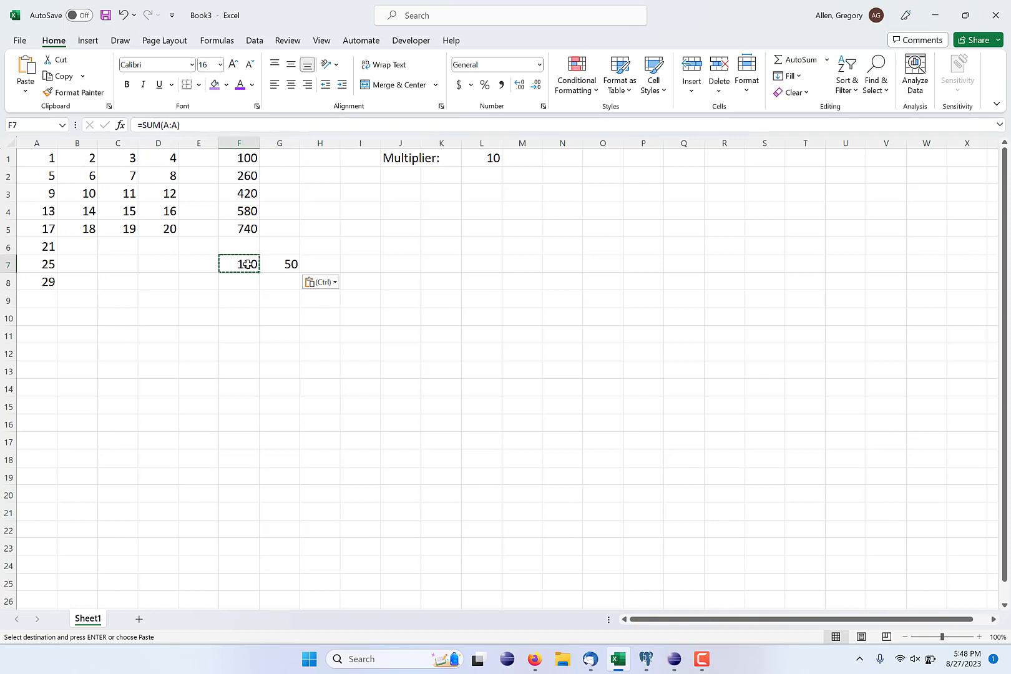
pyautogui.press('Up')
pyautogui.press('Up')
pyautogui.press('Up')
pyautogui.press('Up')
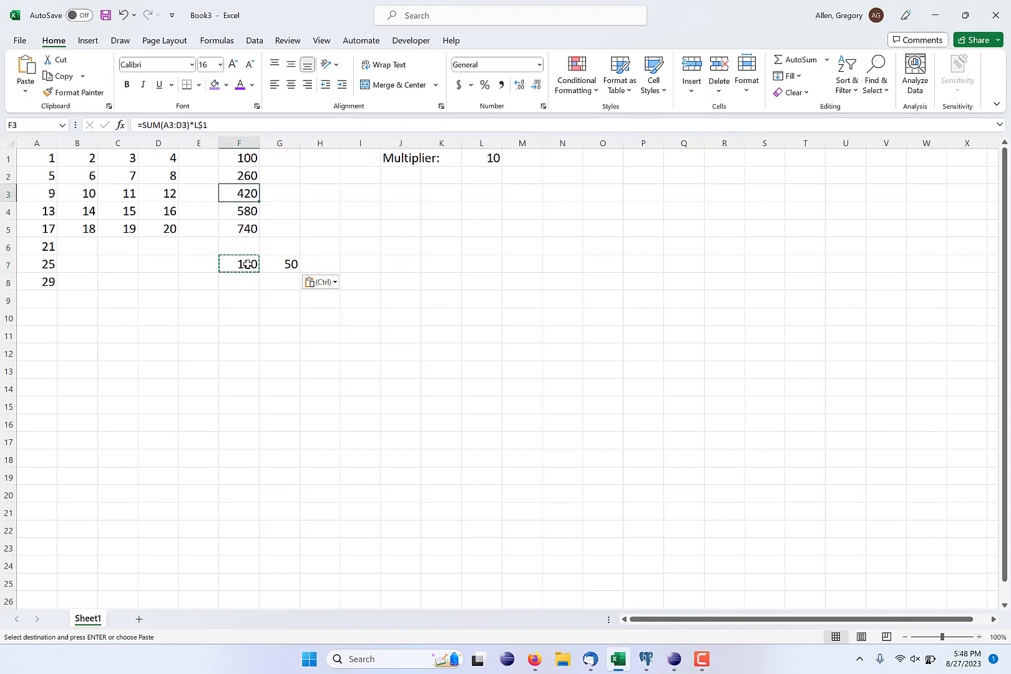
pyautogui.press('Down')
pyautogui.press('Down')
pyautogui.press('Down')
pyautogui.press('Down')
pyautogui.press('Down')
pyautogui.press('Up')
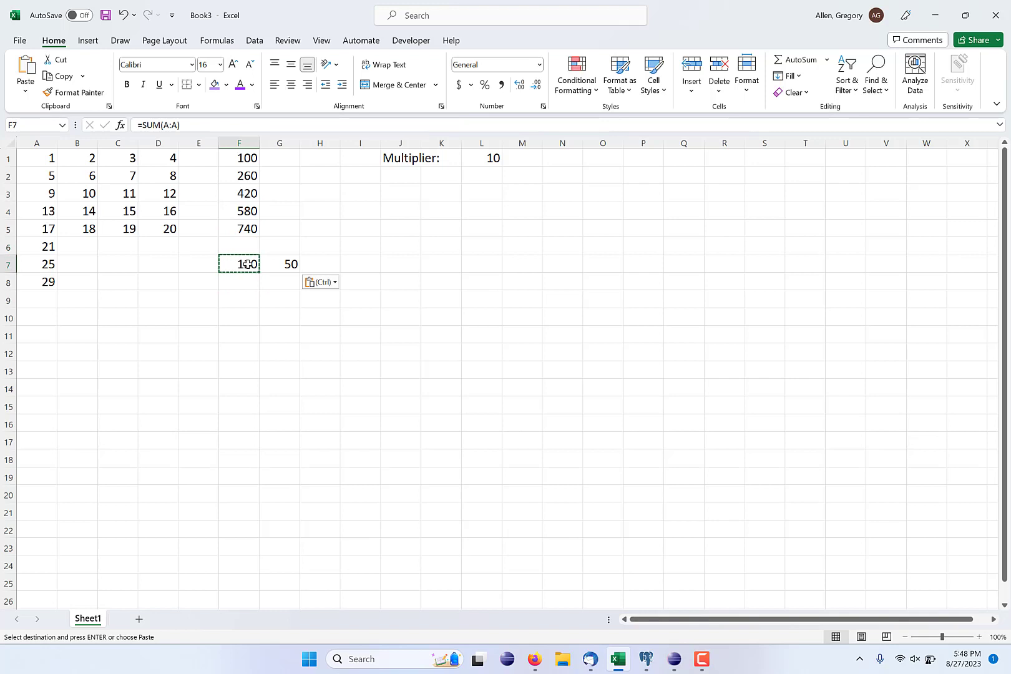
pyautogui.press('Right')
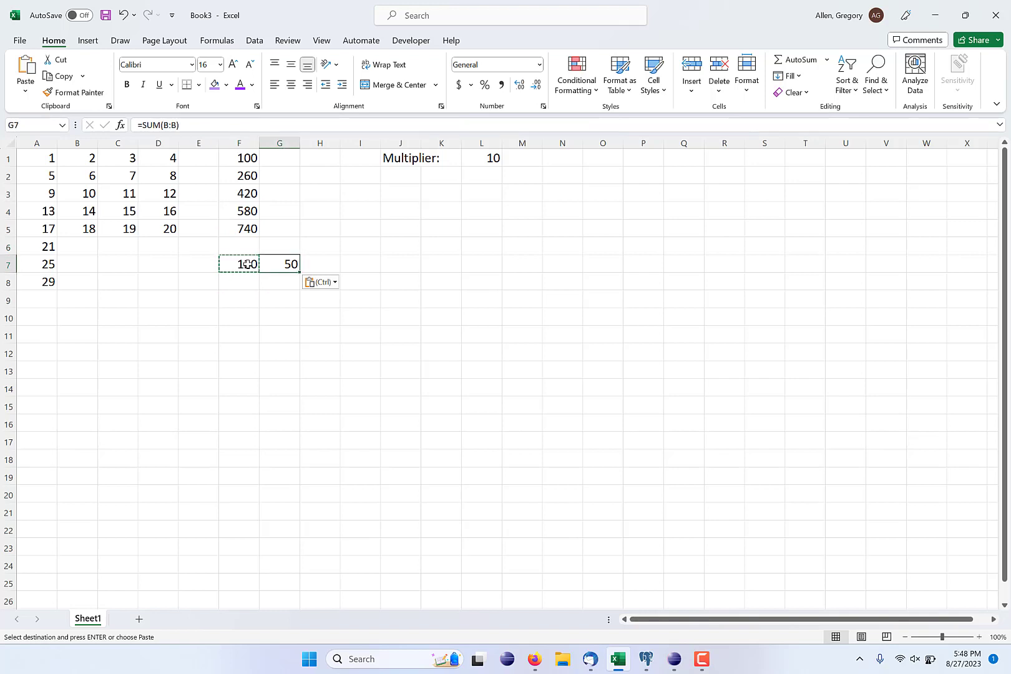
# - Enter the formula =F1-F2 in cell G1 to subtract the second row's result from the first
pyautogui.press('Up')
pyautogui.press('Up')
pyautogui.press('Up')
pyautogui.press('Left')
pyautogui.press('Up')
pyautogui.press('Up')
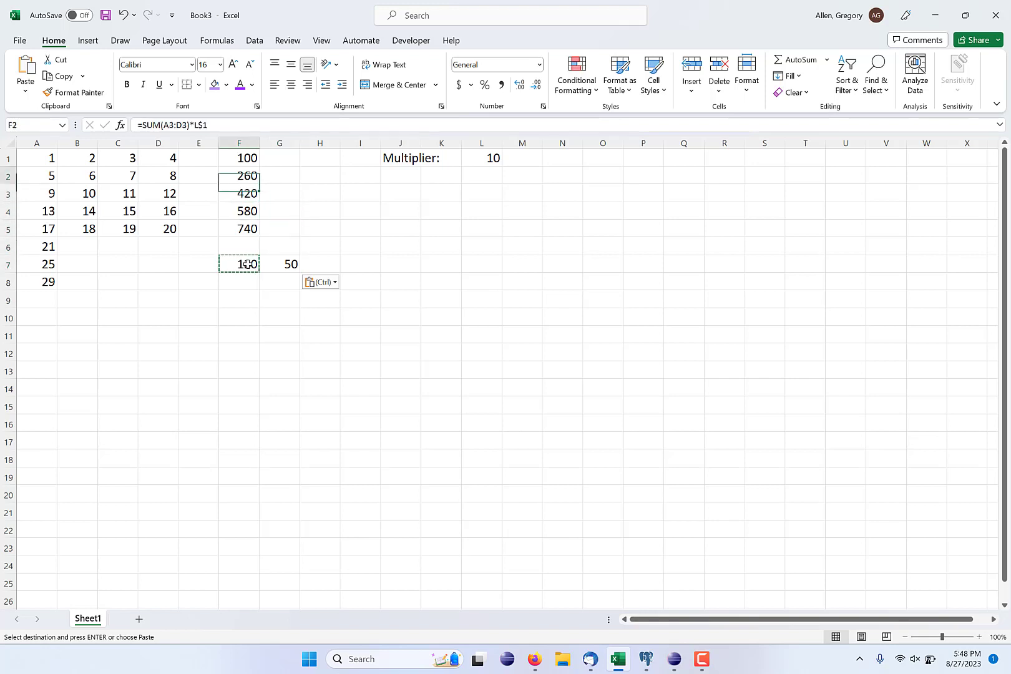
pyautogui.press('Up')
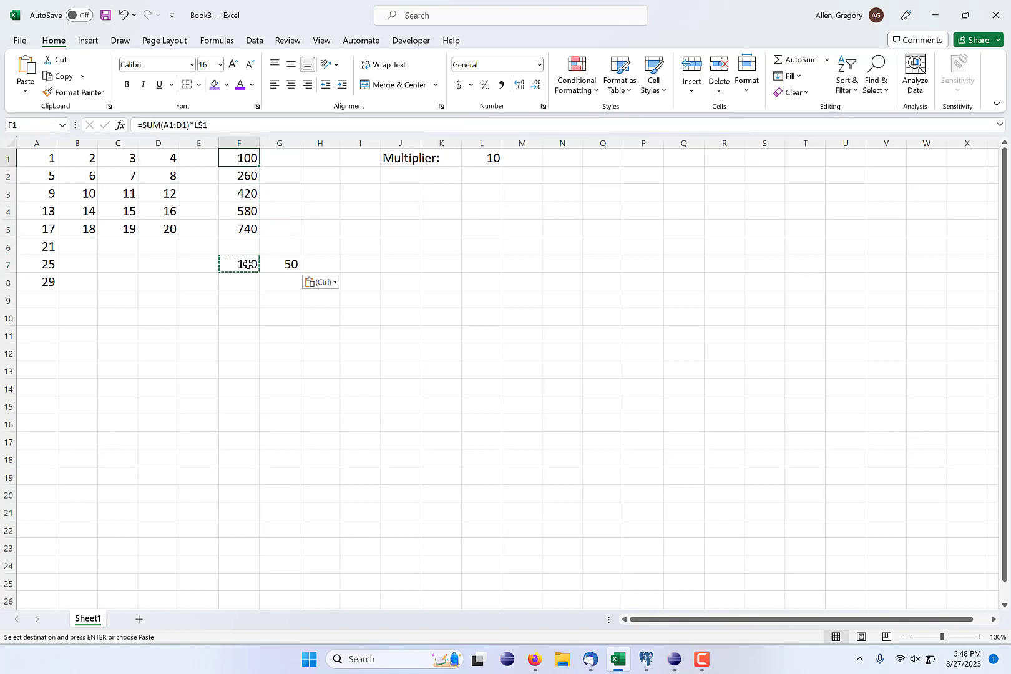
pyautogui.press('Right')
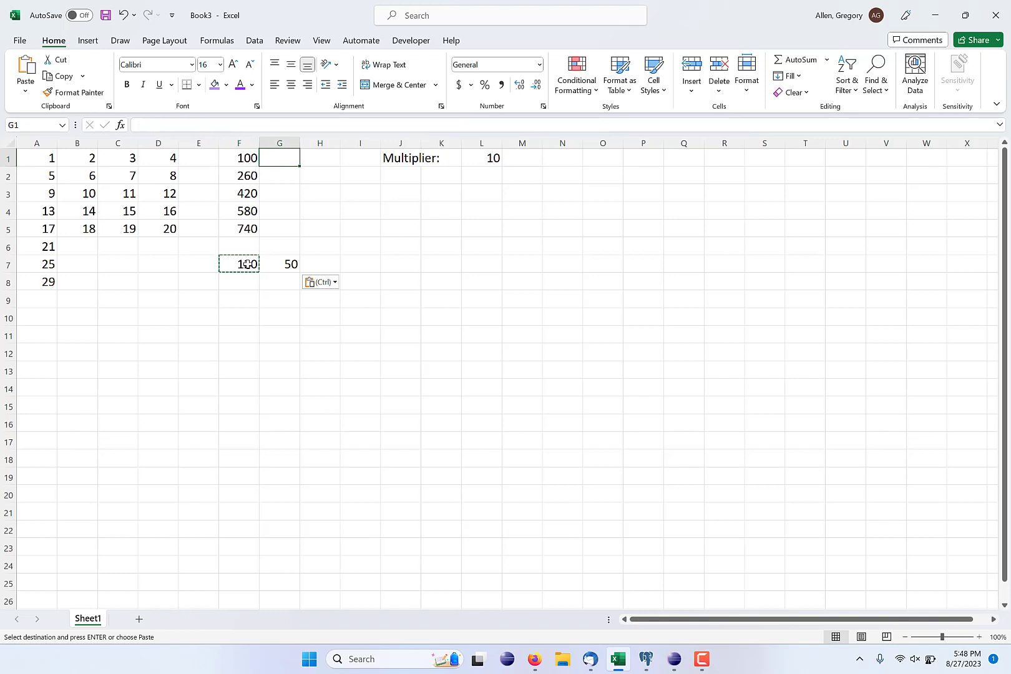
pyautogui.write('=')
pyautogui.press('Left')
pyautogui.press('Left')
pyautogui.press('Left')
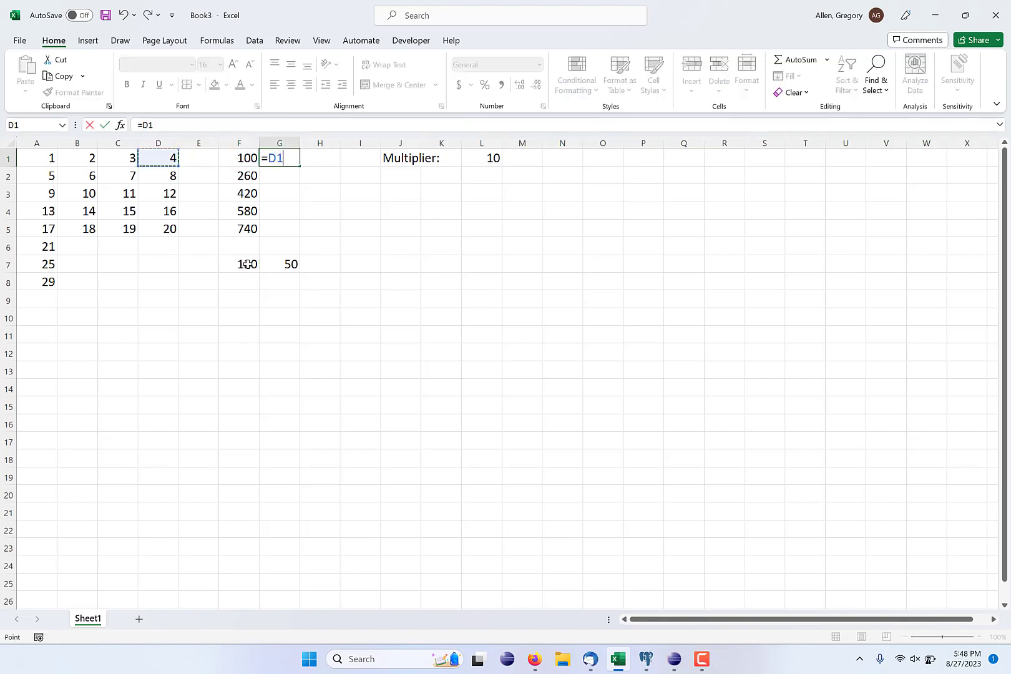
pyautogui.press('Right')
pyautogui.press('Right')
pyautogui.write('-')
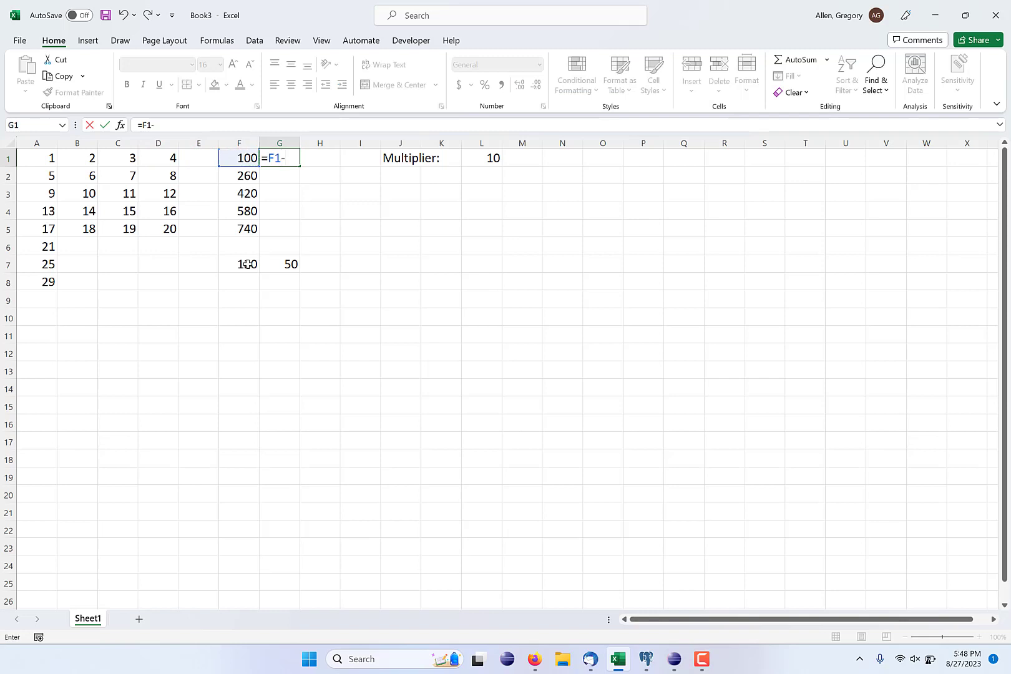
pyautogui.press('Down')
pyautogui.press('Left')
pyautogui.press('Return')
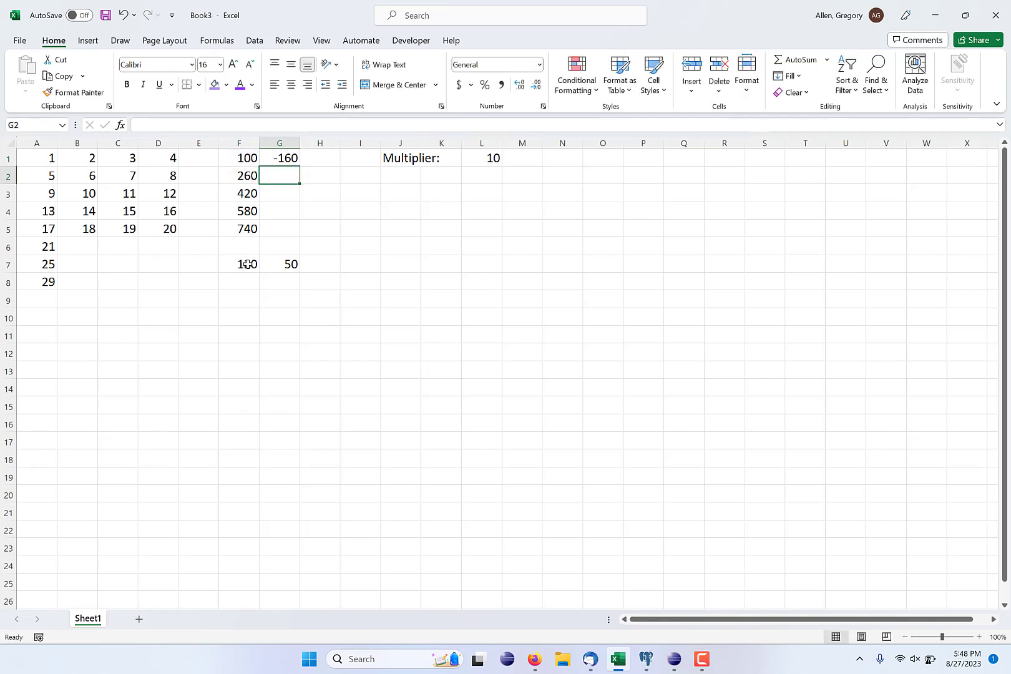
# - Enter the formula =F2/F1 in cell G2 to divide the second row's result by the first
pyautogui.write('=')
pyautogui.press('Left')
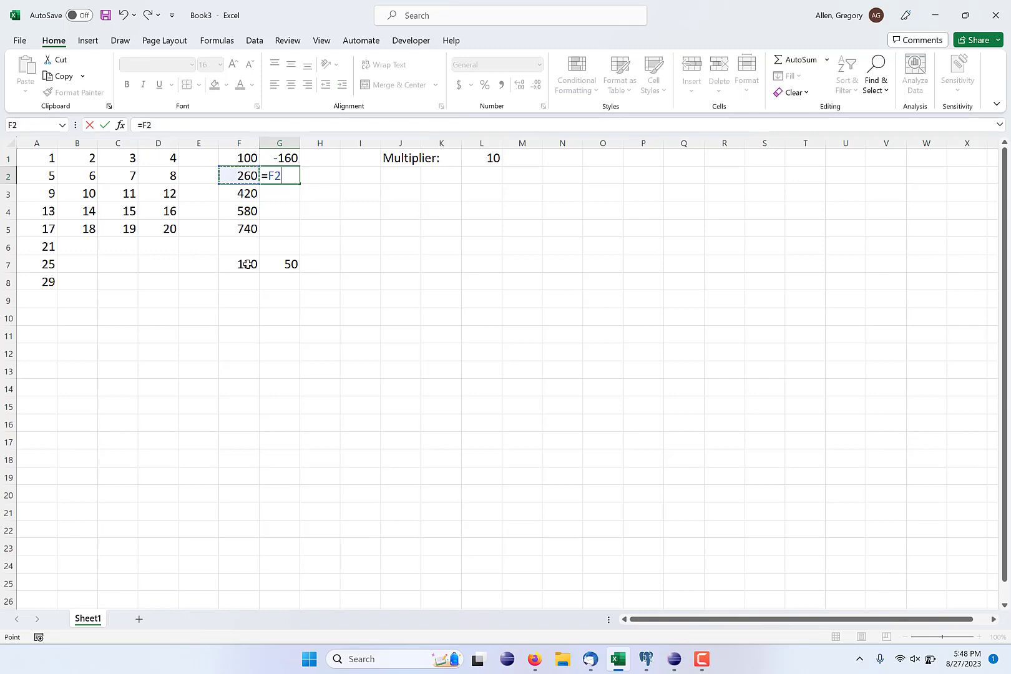
pyautogui.write('/')
pyautogui.press('Left')
pyautogui.press('Up')
pyautogui.press('Return')
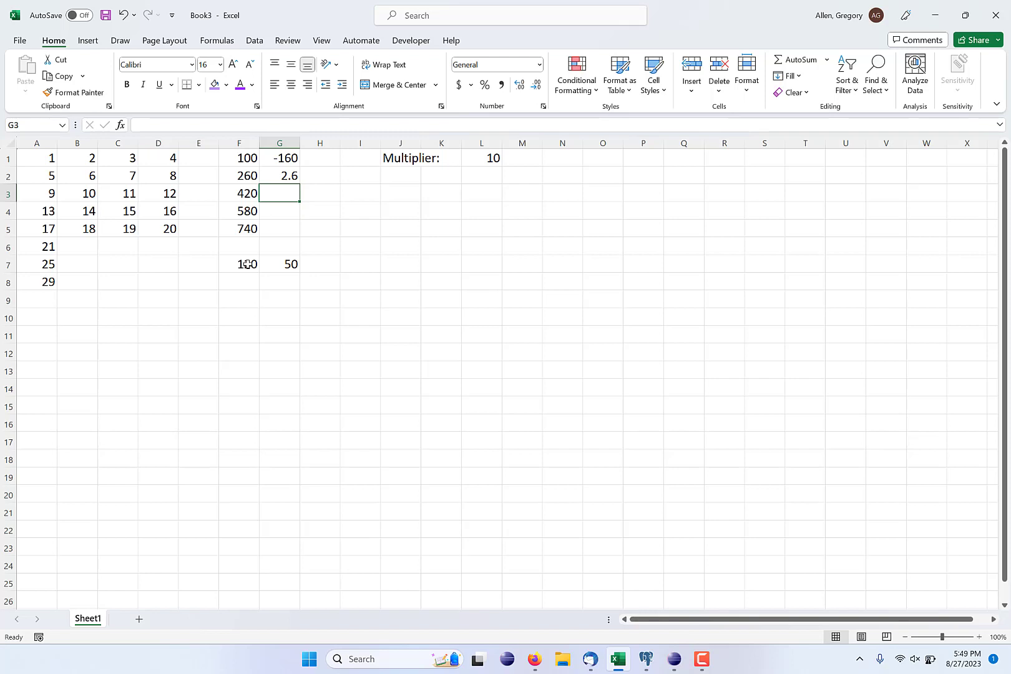
# - Replace the formula in cell G1 with =F1^2 to square the first row's result
pyautogui.press('Up')
pyautogui.press('Up')
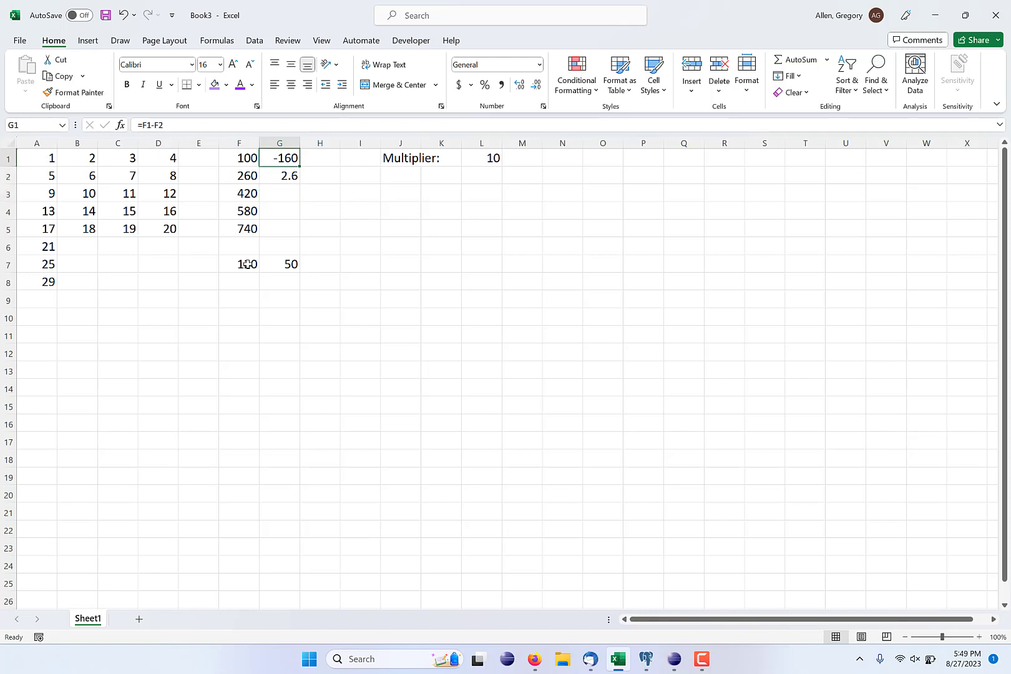
pyautogui.write('=')
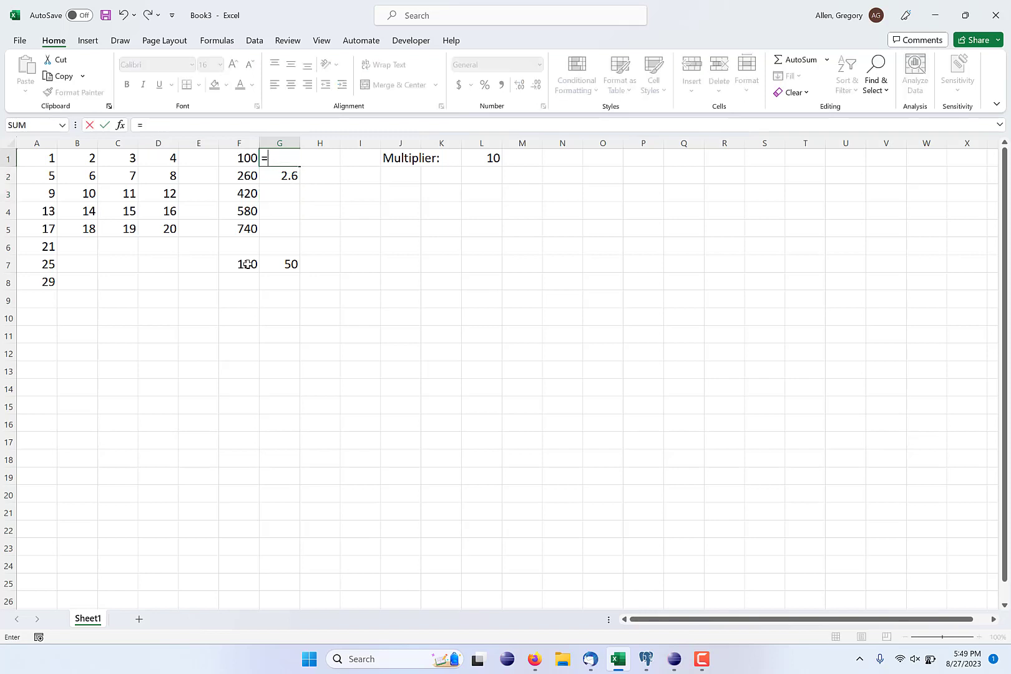
pyautogui.press('Left')
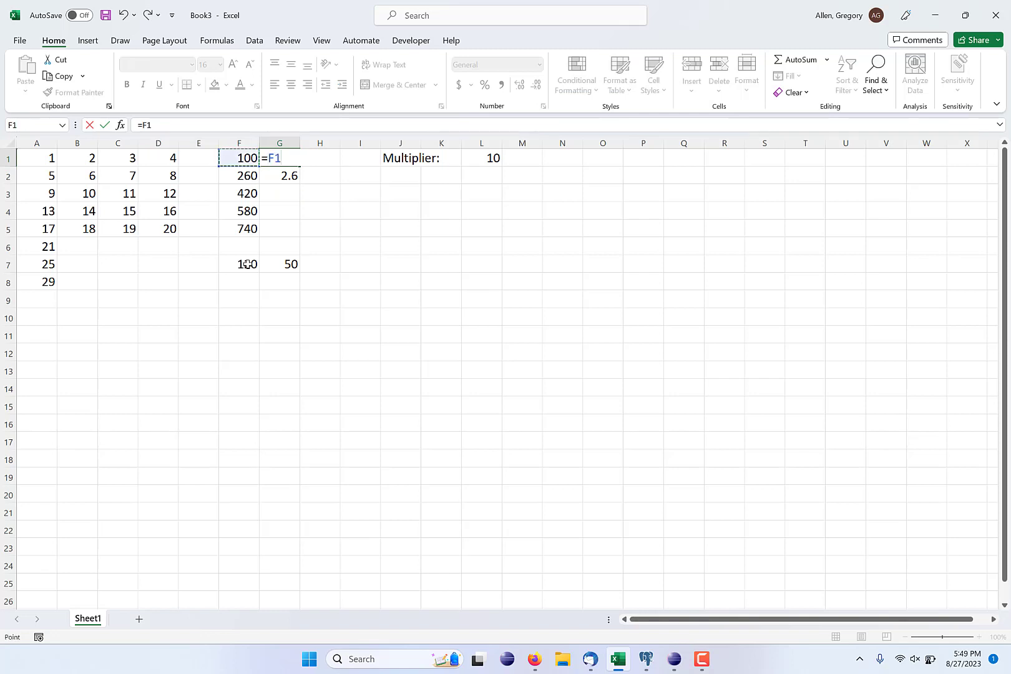
pyautogui.write('^')
pyautogui.write('2')
pyautogui.press('Return')
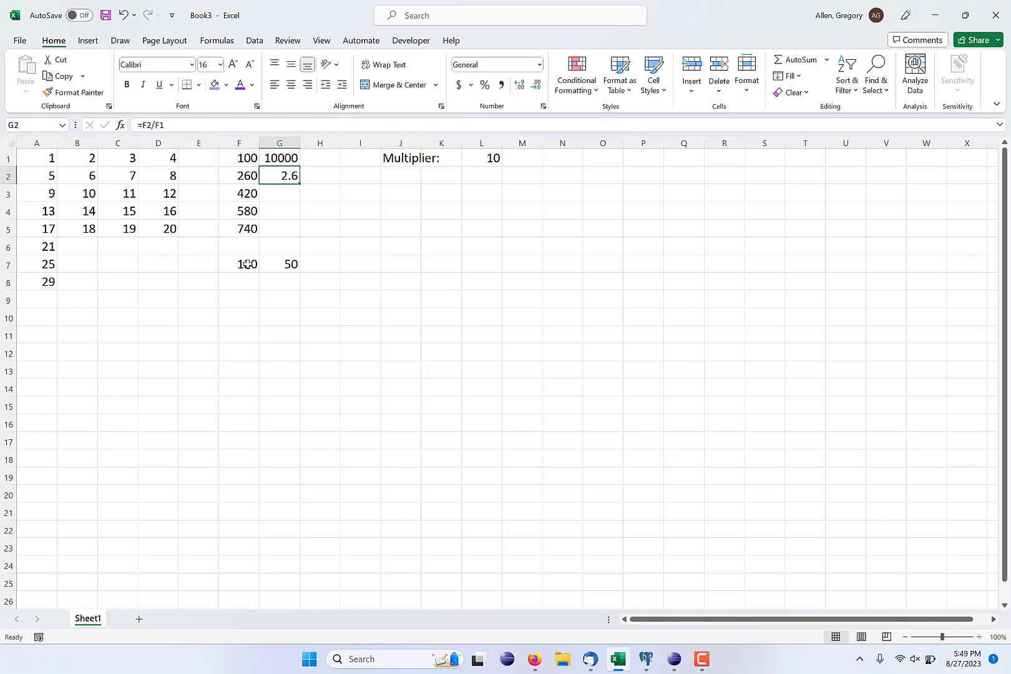
# - Copy the squaring formula from cell G1 into cells G2 through G5
pyautogui.press('Up')
pyautogui.hotkey('ctrl', 'c')
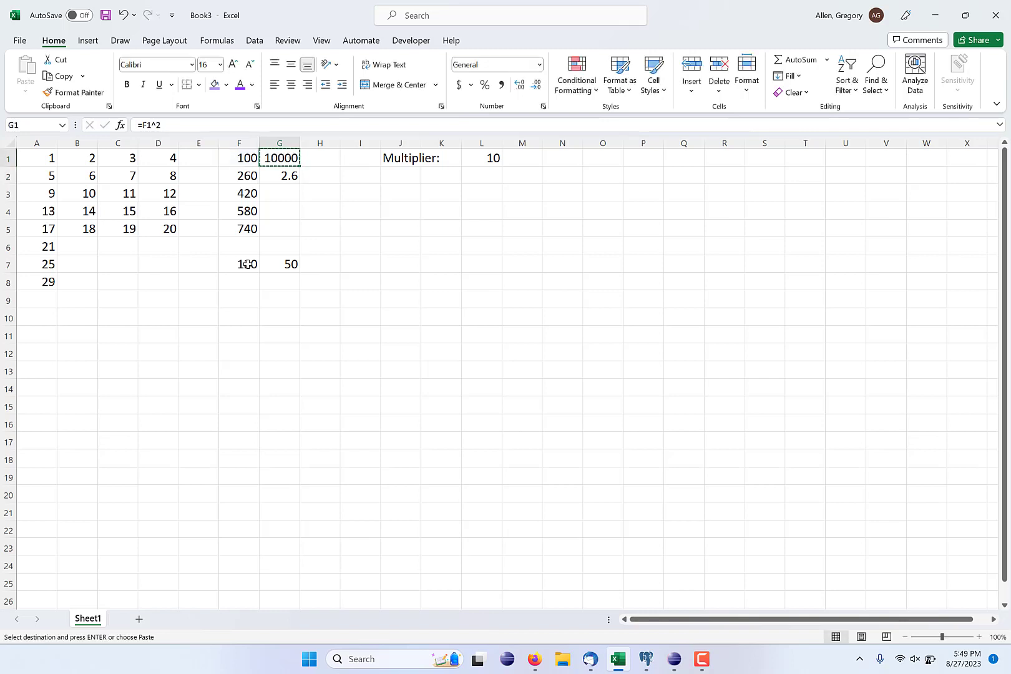
pyautogui.press('Down')
pyautogui.hotkey('ctrl', 'v')
pyautogui.press('Down')
pyautogui.press('Down')
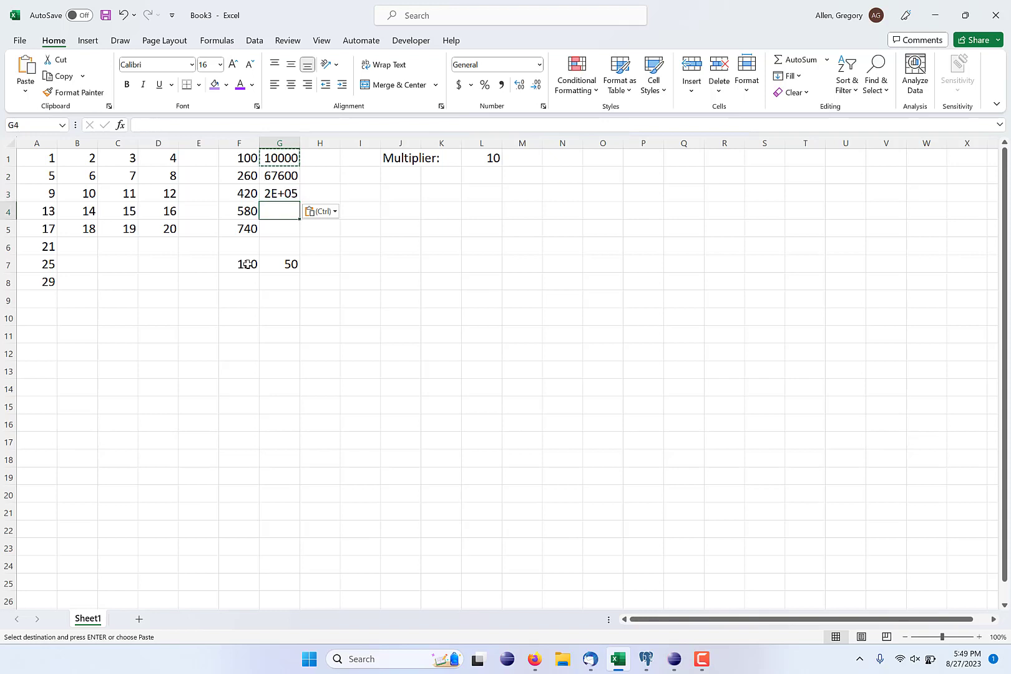
pyautogui.hotkey('ctrl', 'v')
pyautogui.press('Down')
pyautogui.hotkey('ctrl', 'v')
# - Review the copied squaring formulas in cells G3 through G5 to compare their row references
pyautogui.press('Up')
pyautogui.press('Up')
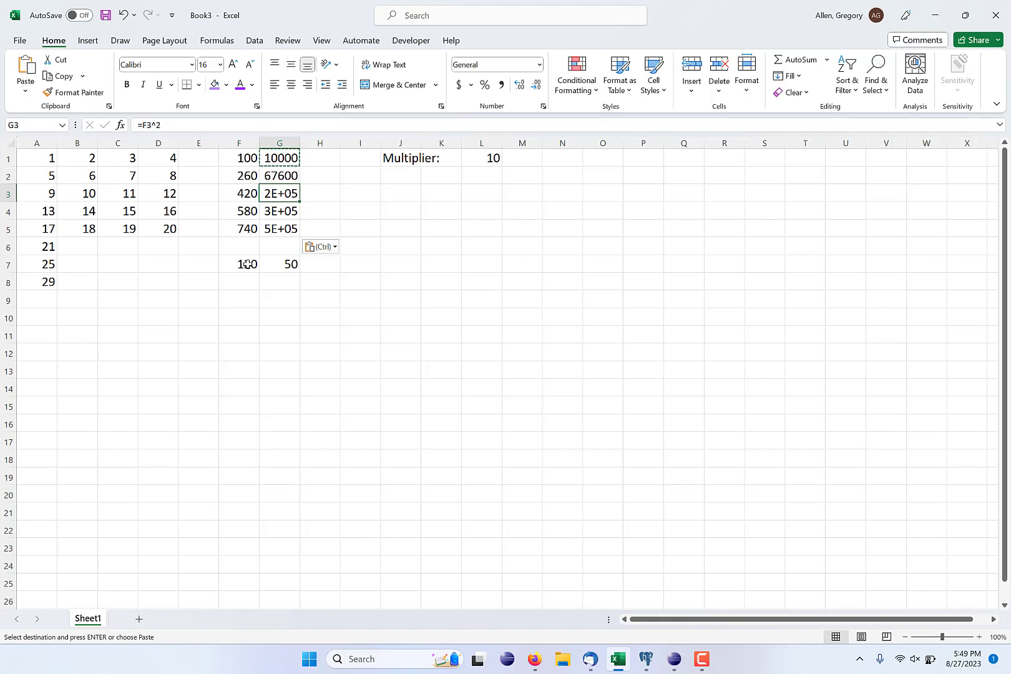
pyautogui.press('Down')
pyautogui.press('Down')
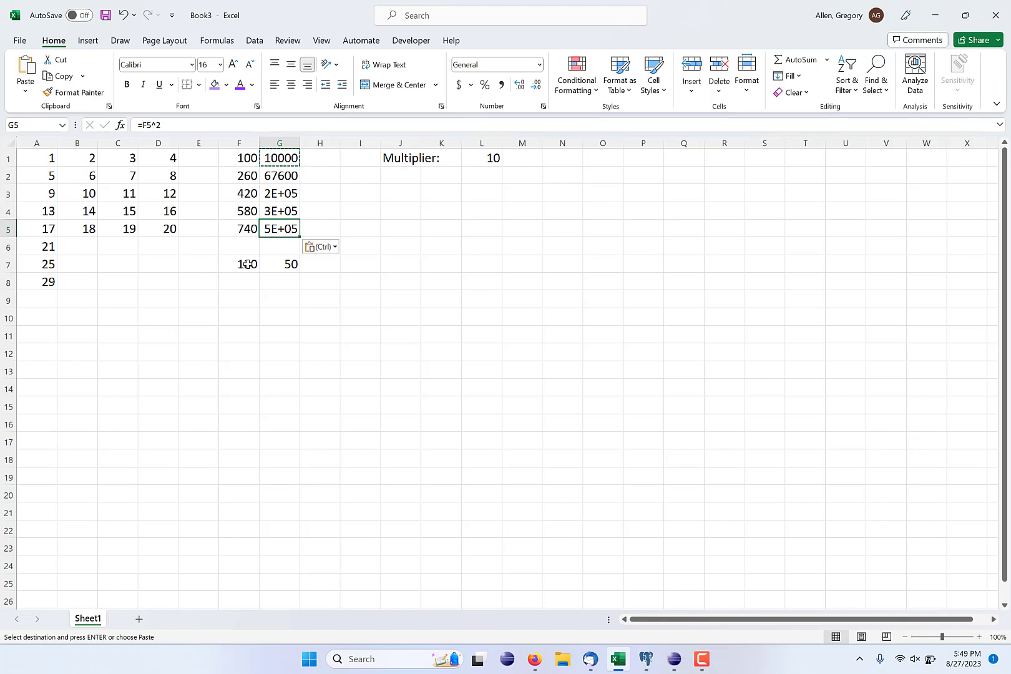
pyautogui.press('Up')
pyautogui.press('Up')
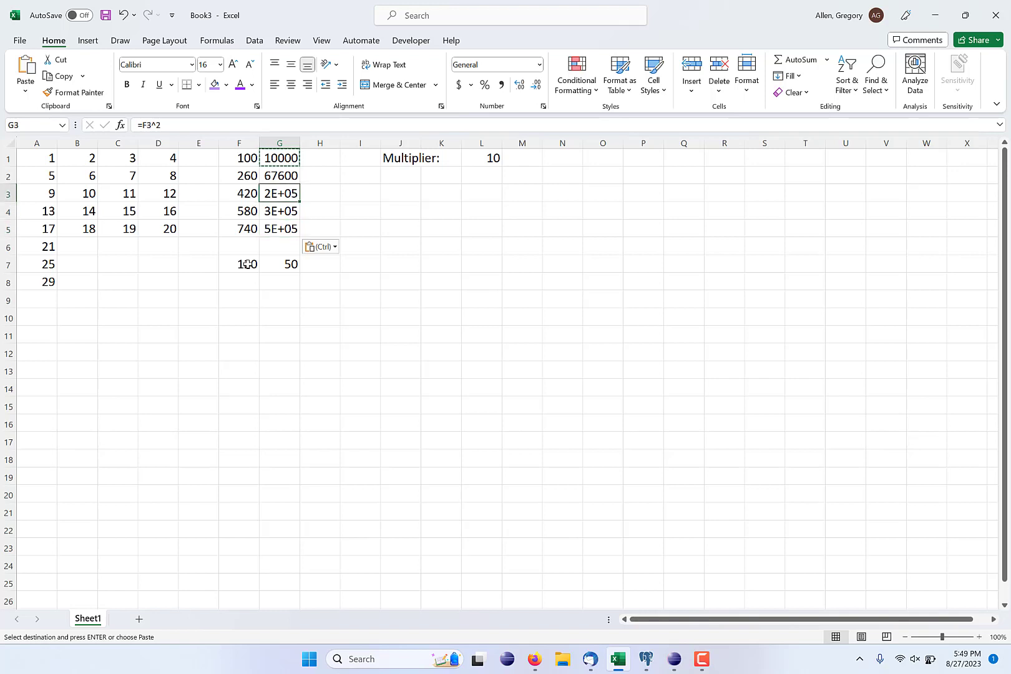